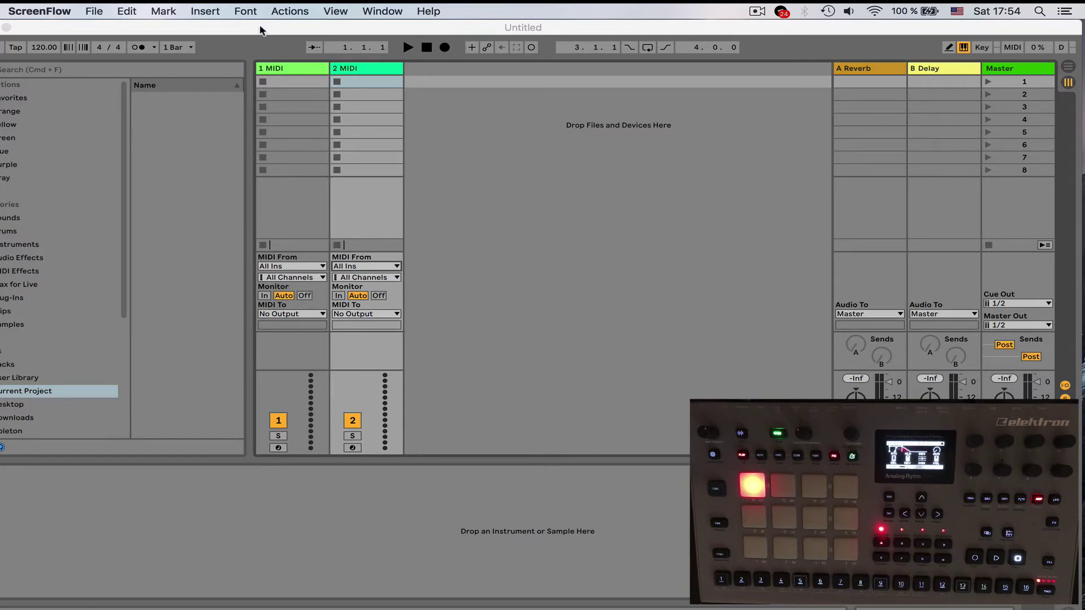
# Drag the ANALOG RYTM .amxd file from the desktop onto the 1 MIDI track.
pyautogui.moveTo(233, 30); pyautogui.dragTo(322, 29)
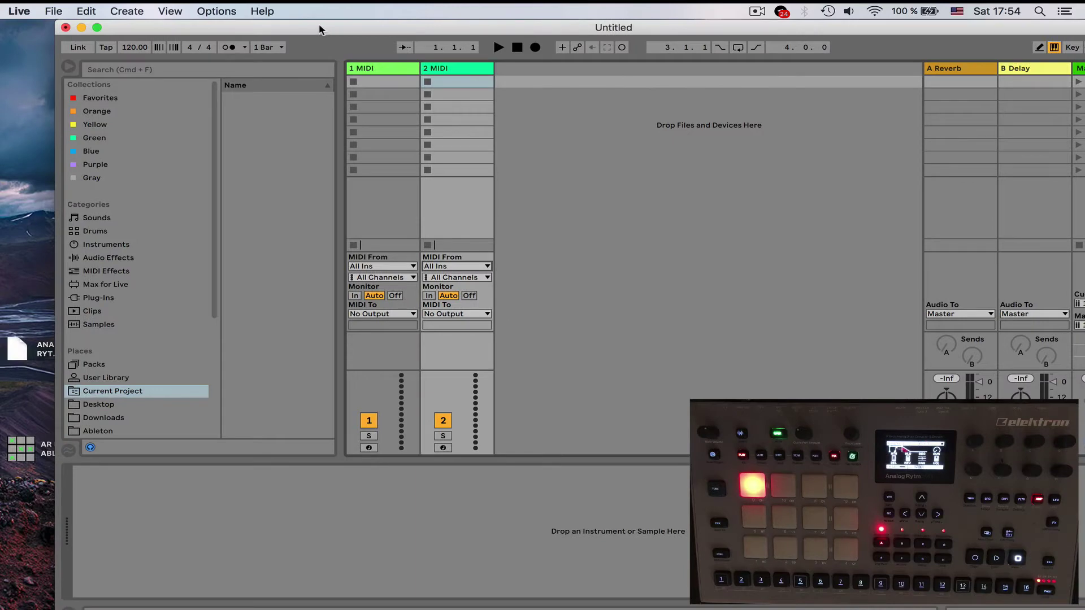
pyautogui.click(17, 350)
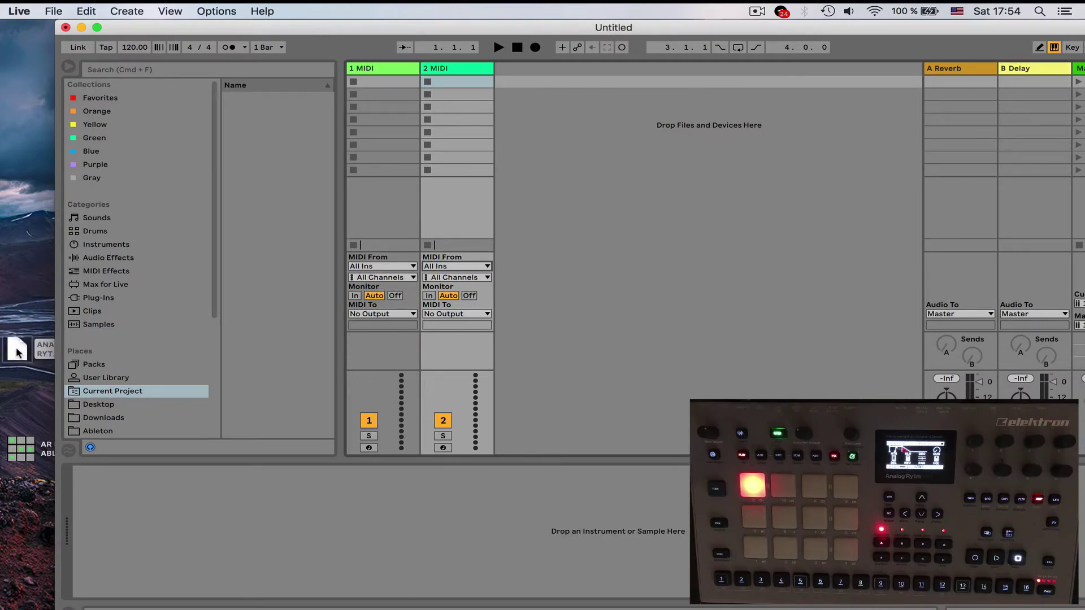
pyautogui.moveTo(17, 353); pyautogui.dragTo(379, 69)
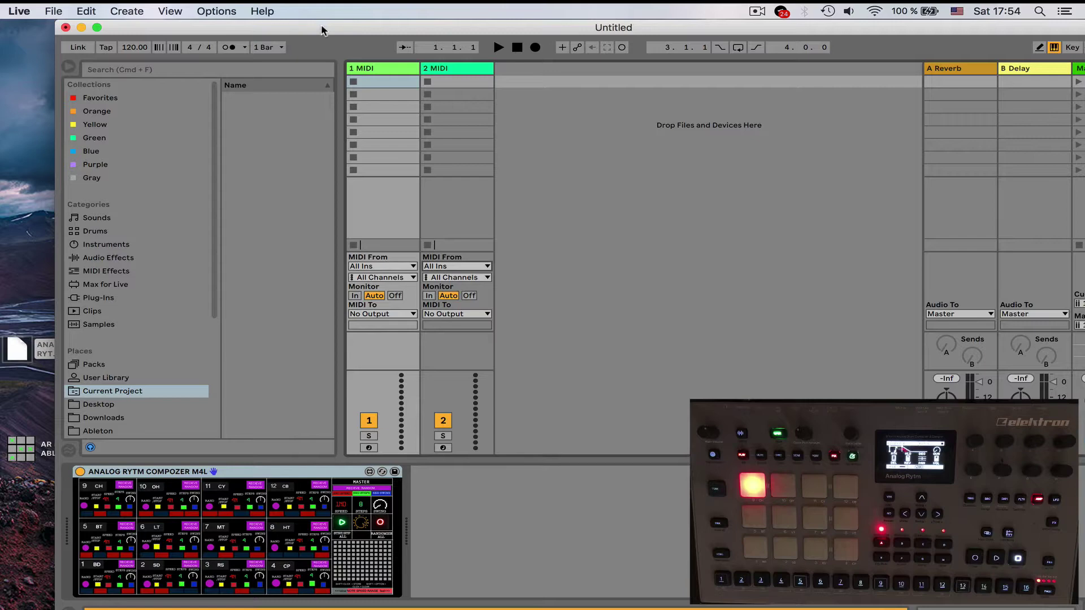
pyautogui.moveTo(321, 28); pyautogui.dragTo(245, 30)
# Open Live's Preferences on the Link/MIDI page listing the Elektron Analog Rytm MKII ports.
pyautogui.click(31, 9)
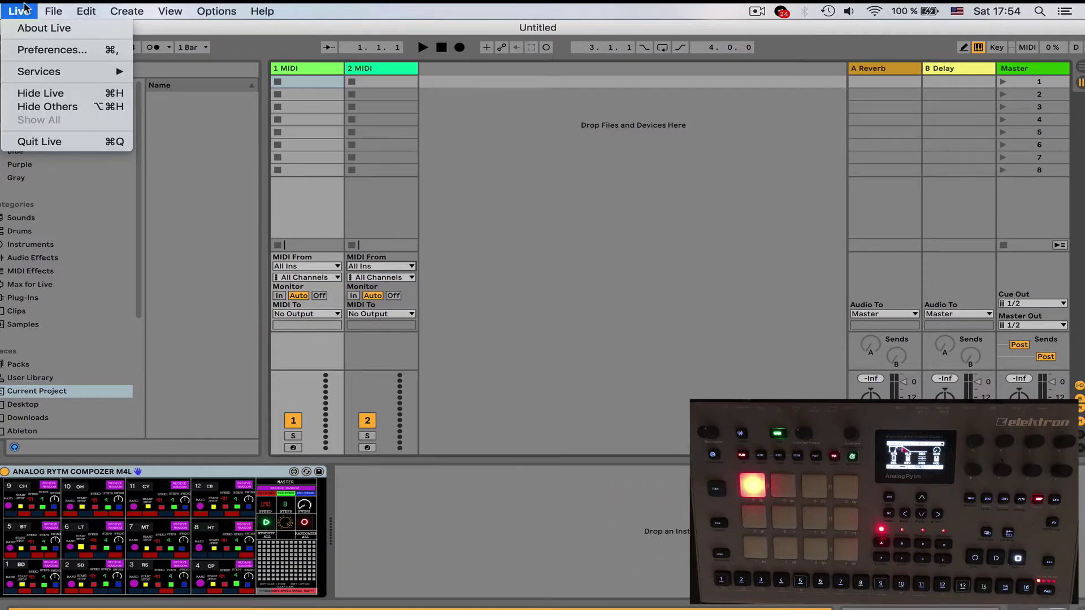
pyautogui.click(44, 49)
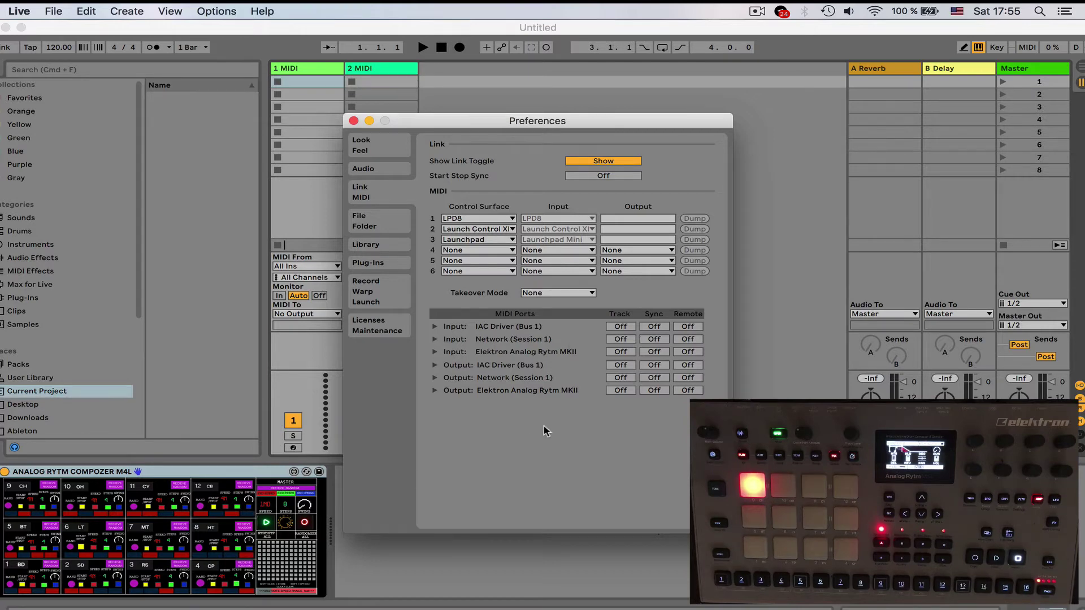
# Turn Track on for the Elektron Analog Rytm MKII output, then route track 1's MIDI there on Ch. 14.
pyautogui.click(622, 391)
pyautogui.press('Escape')
pyautogui.click(314, 315)
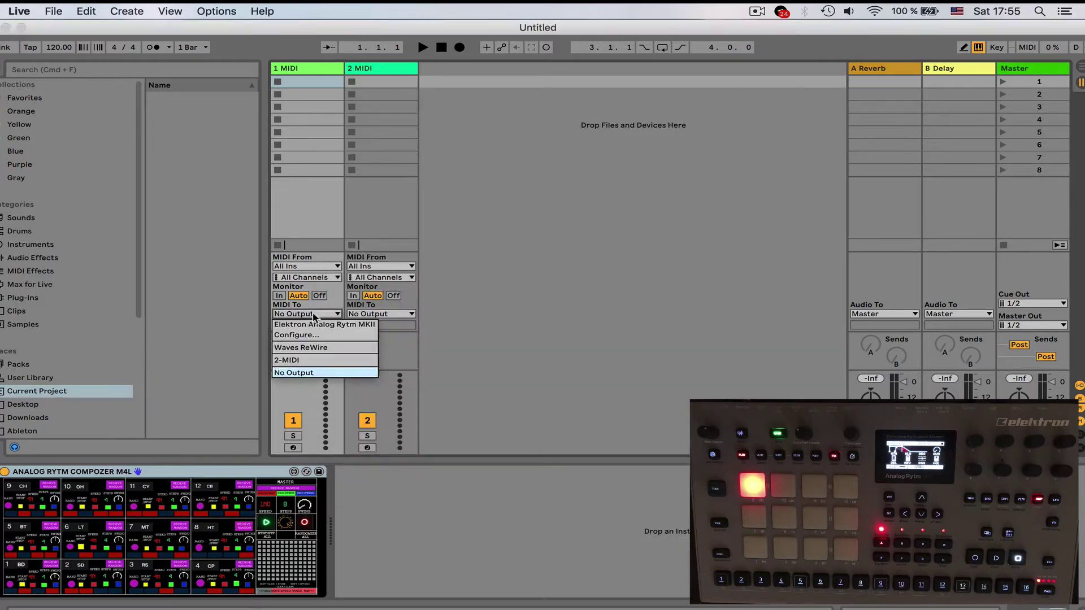
pyautogui.click(330, 326)
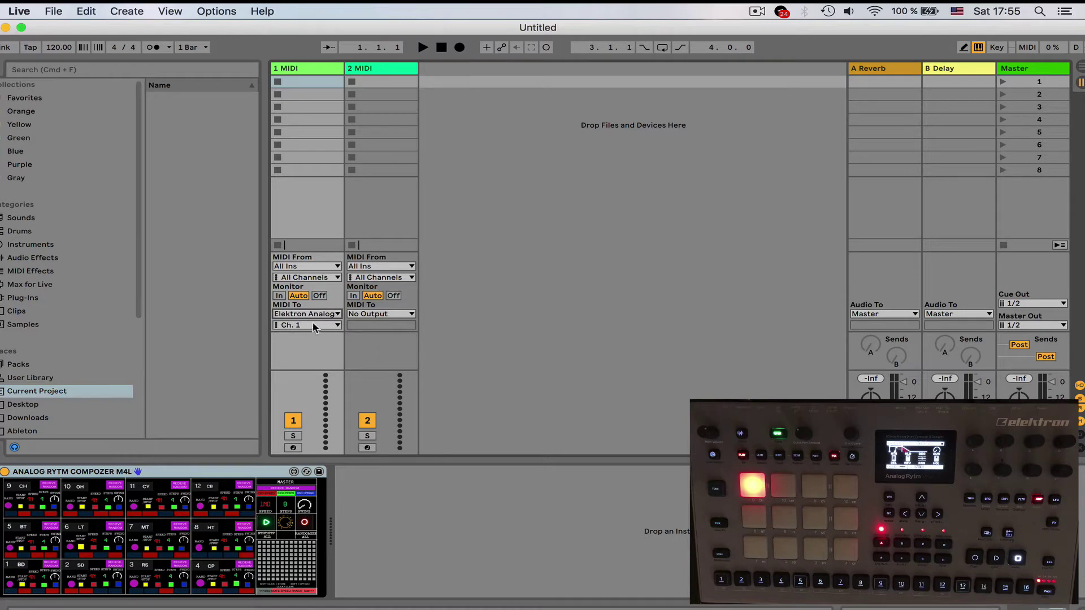
pyautogui.click(314, 327)
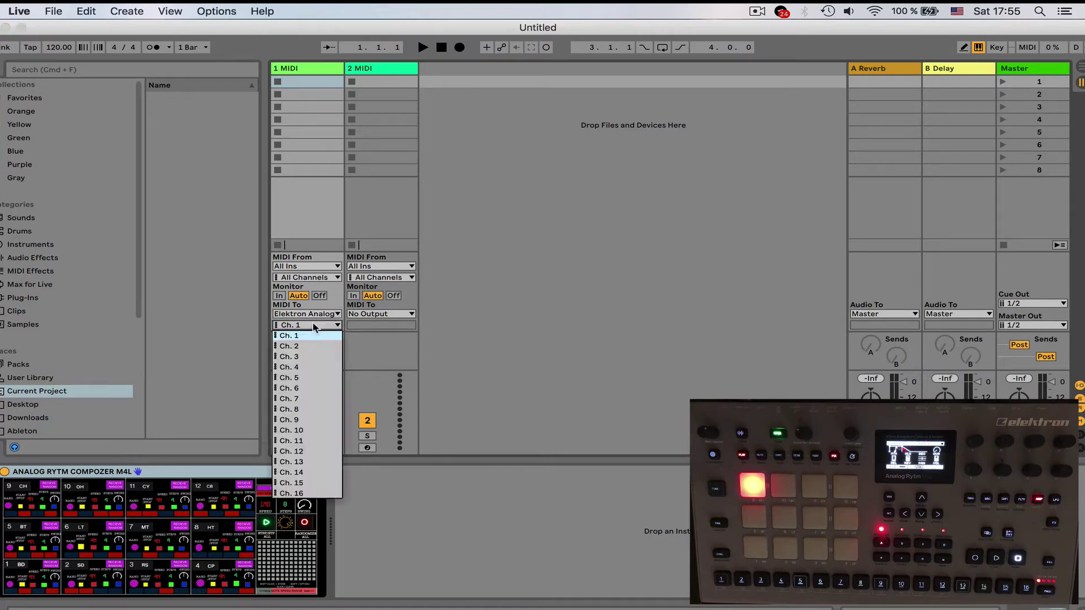
pyautogui.click(305, 474)
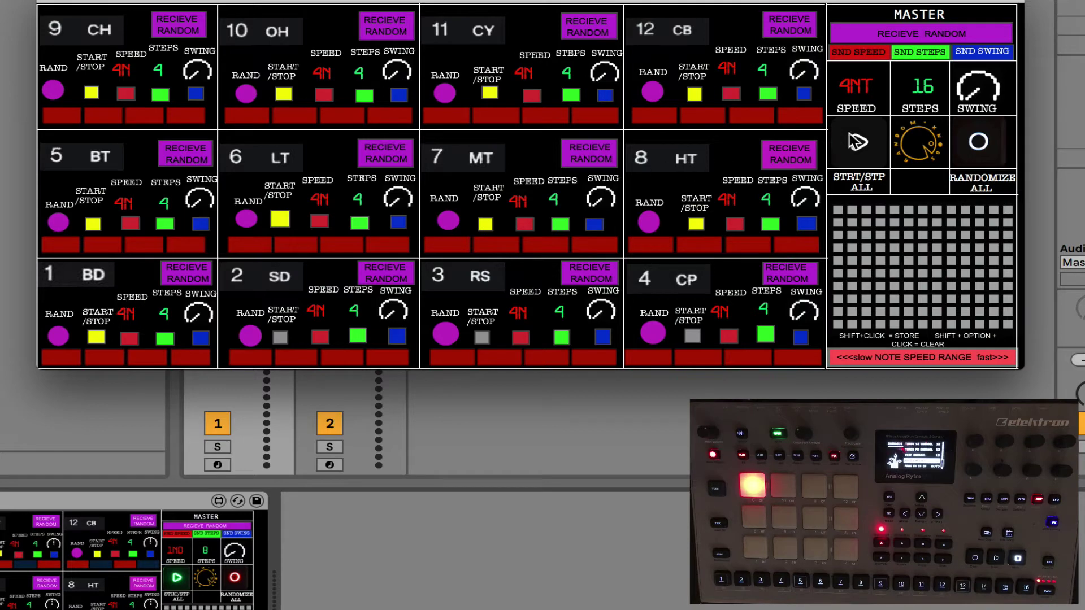
# Start and stop all drum tracks with STRT/STP ALL, then start only 1 BD.
pyautogui.click(864, 142)
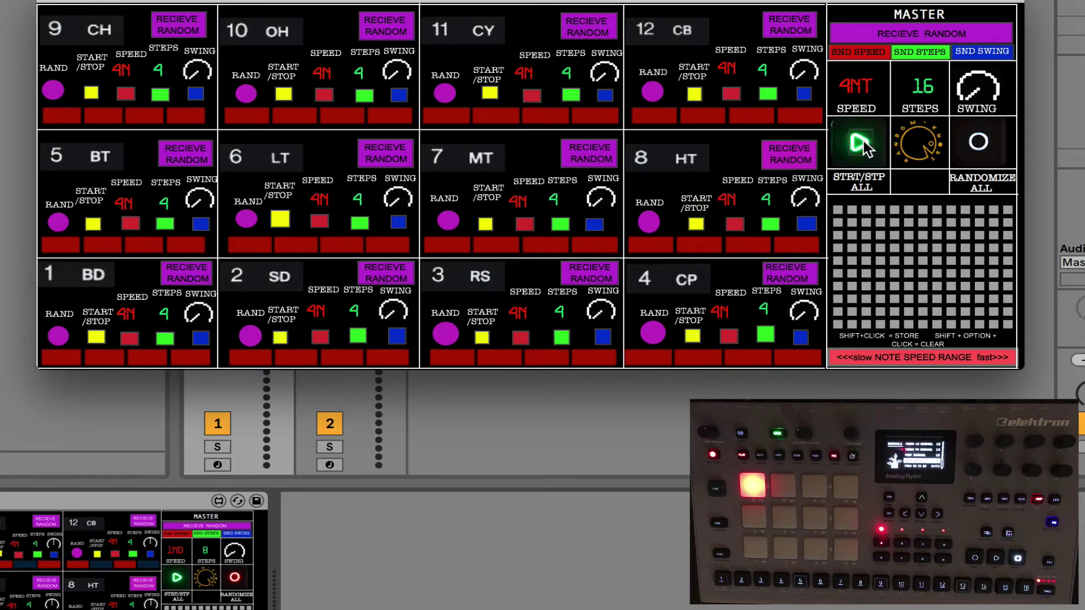
pyautogui.click(864, 143)
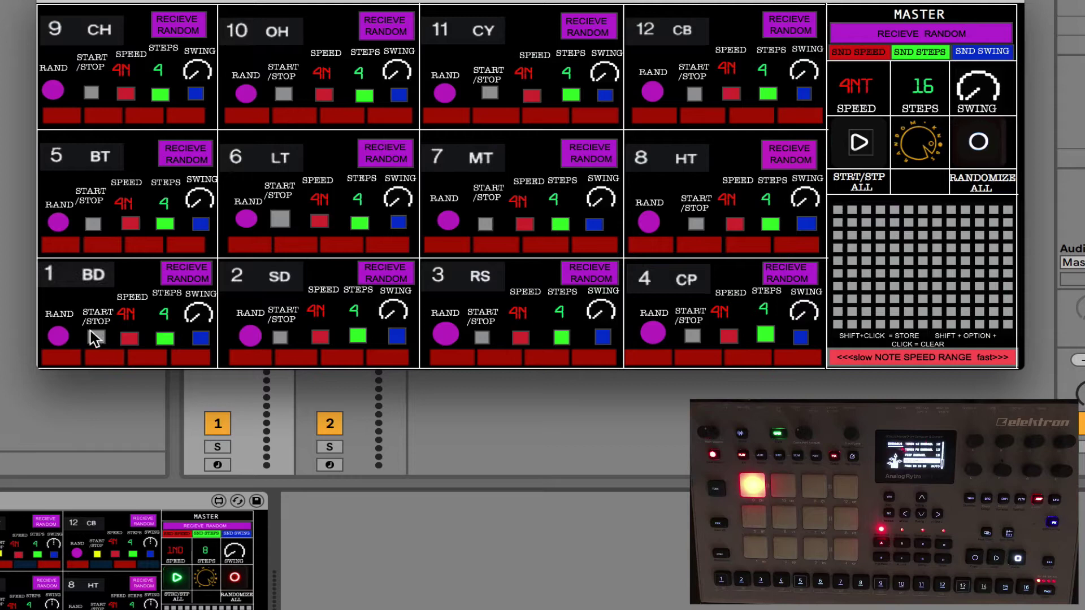
pyautogui.click(95, 339)
# Randomize the 1 BD track's settings several times with its RAND button.
pyautogui.click(59, 337)
pyautogui.rightClick(60, 336)
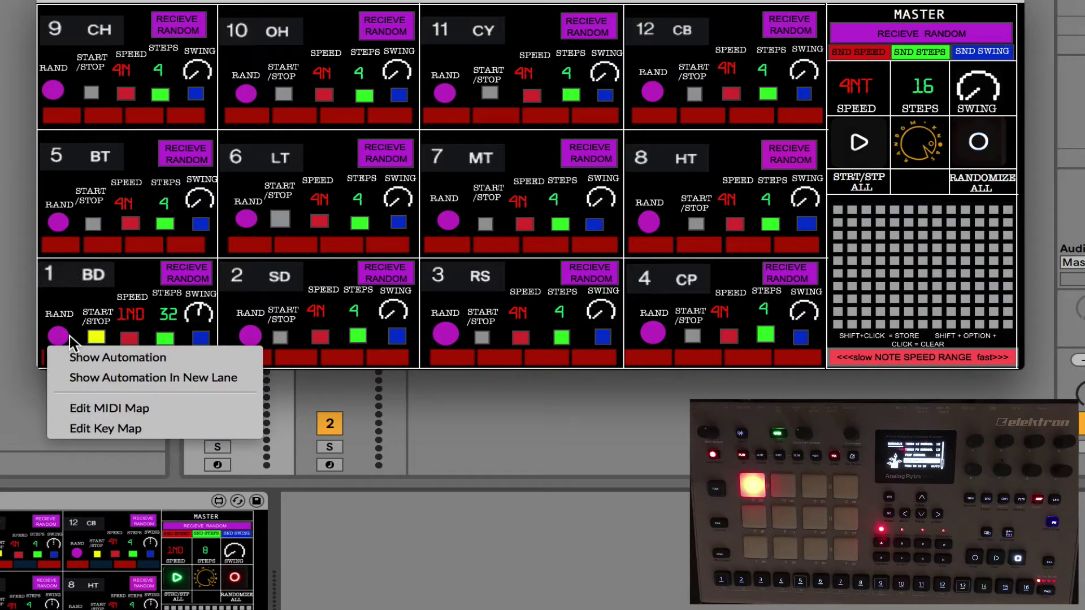
pyautogui.click(57, 337)
pyautogui.click(57, 336)
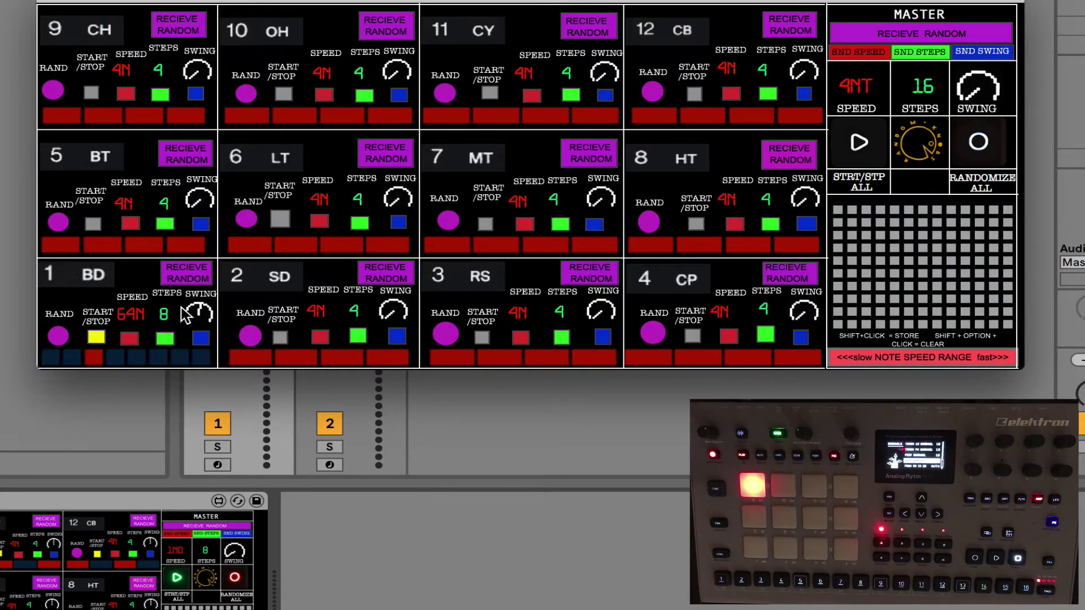
# Exclude 1 BD's speed, steps and swing from further randomizing.
pyautogui.click(131, 338)
pyautogui.click(164, 338)
pyautogui.click(195, 339)
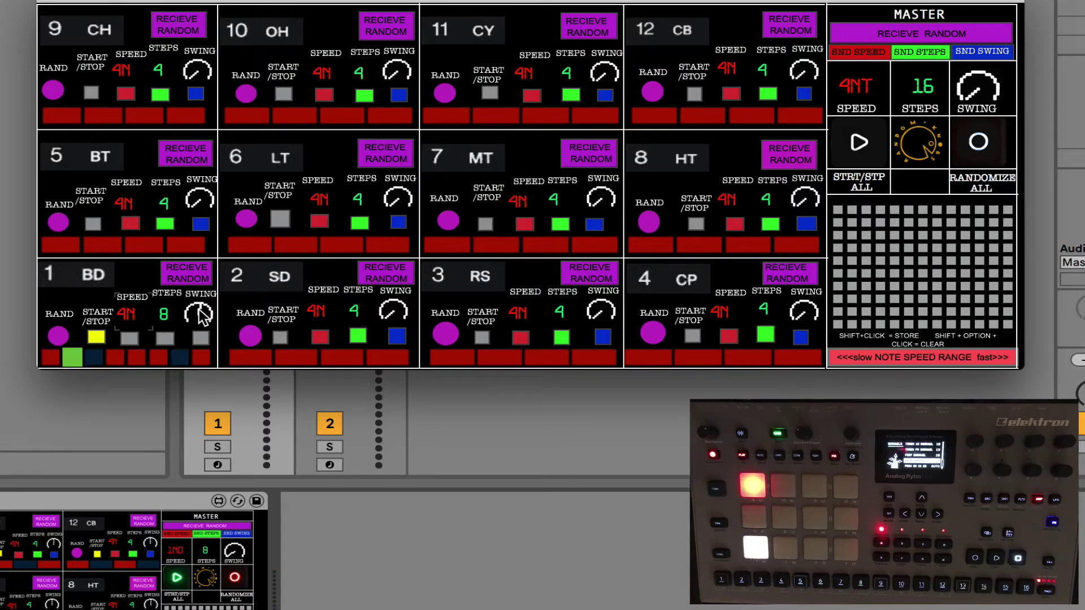
# Turn 1 BD's SWING knob back so its needle points straight up.
pyautogui.moveTo(201, 318); pyautogui.dragTo(201, 311)
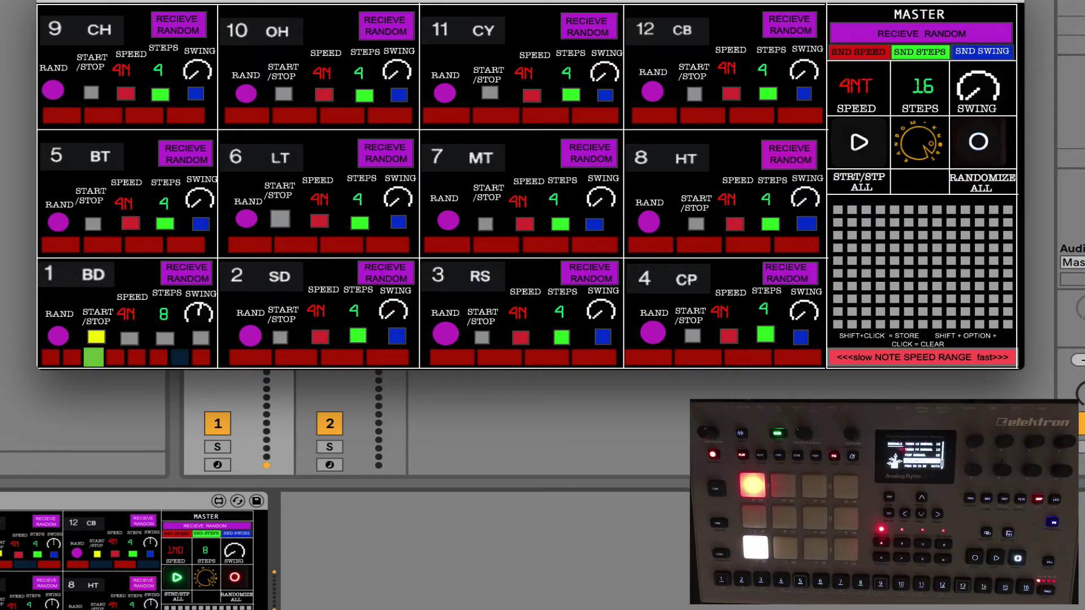
pyautogui.click(126, 314)
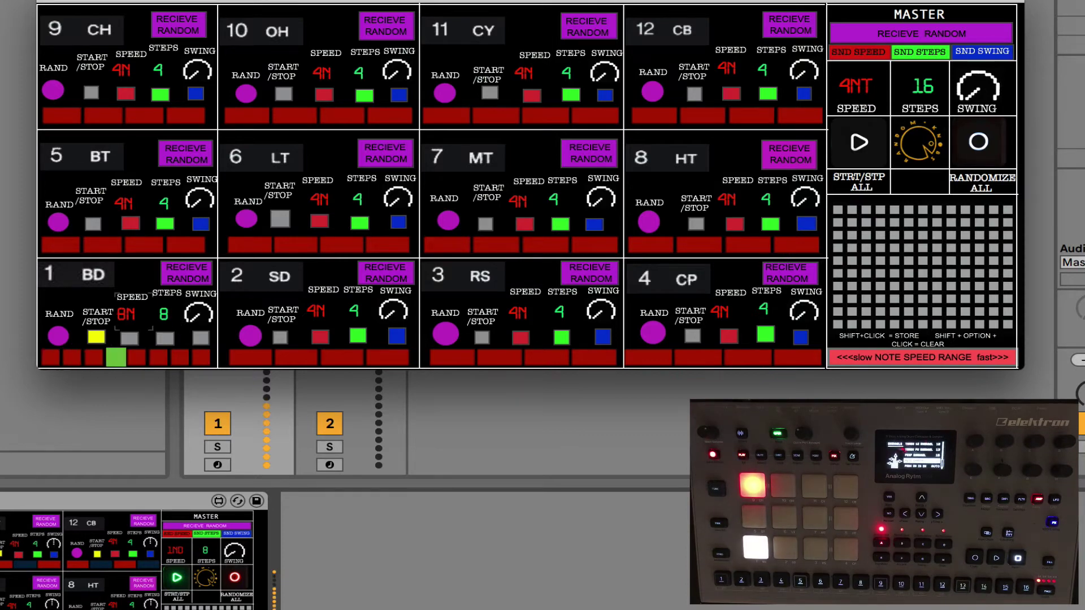
pyautogui.press('Down')
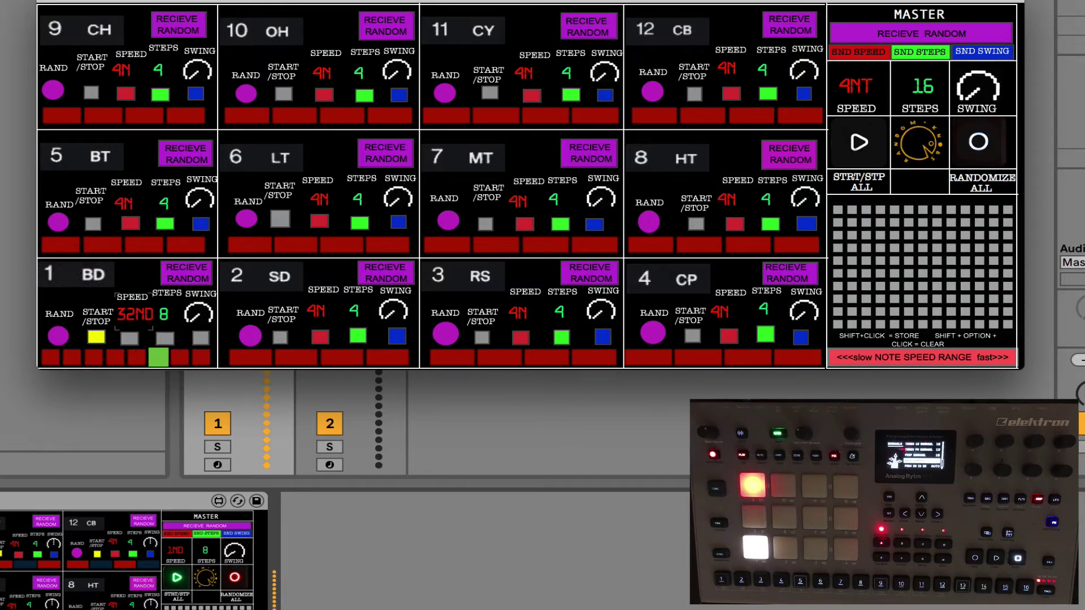
pyautogui.press('Up')
pyautogui.press('Down')
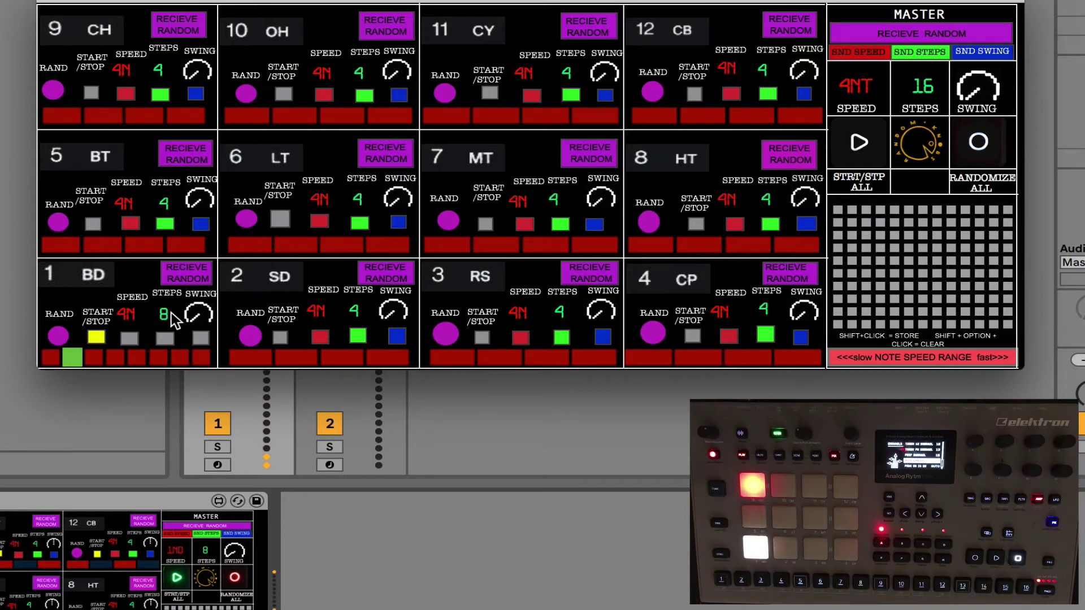
pyautogui.moveTo(172, 315)
pyautogui.mouseDown()
pyautogui.moveTo(173, 293)
pyautogui.moveTo(168, 328)
pyautogui.mouseUp()
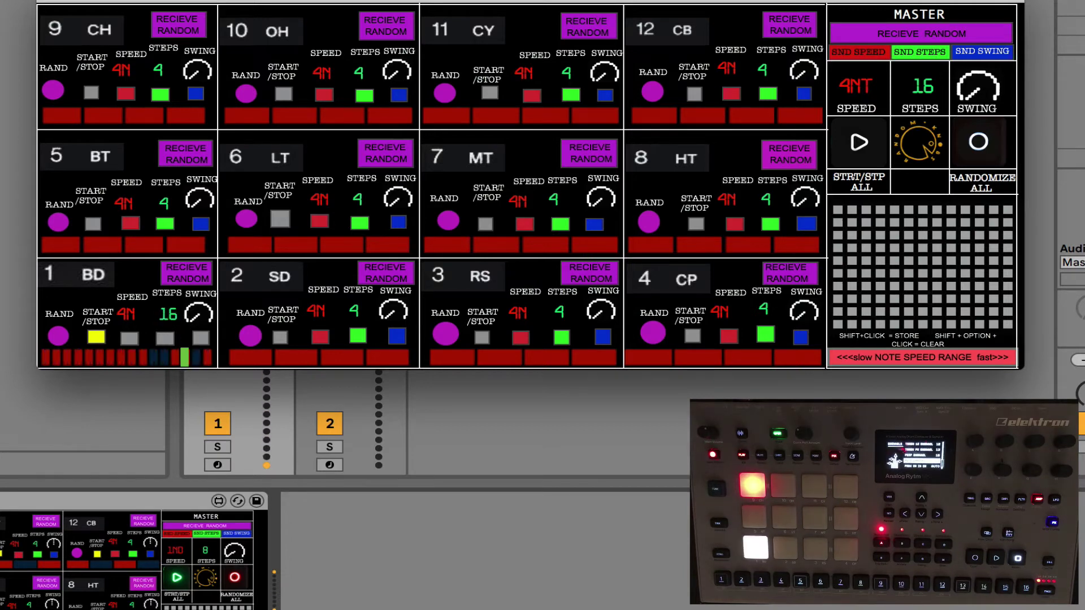
pyautogui.moveTo(169, 314); pyautogui.dragTo(168, 328)
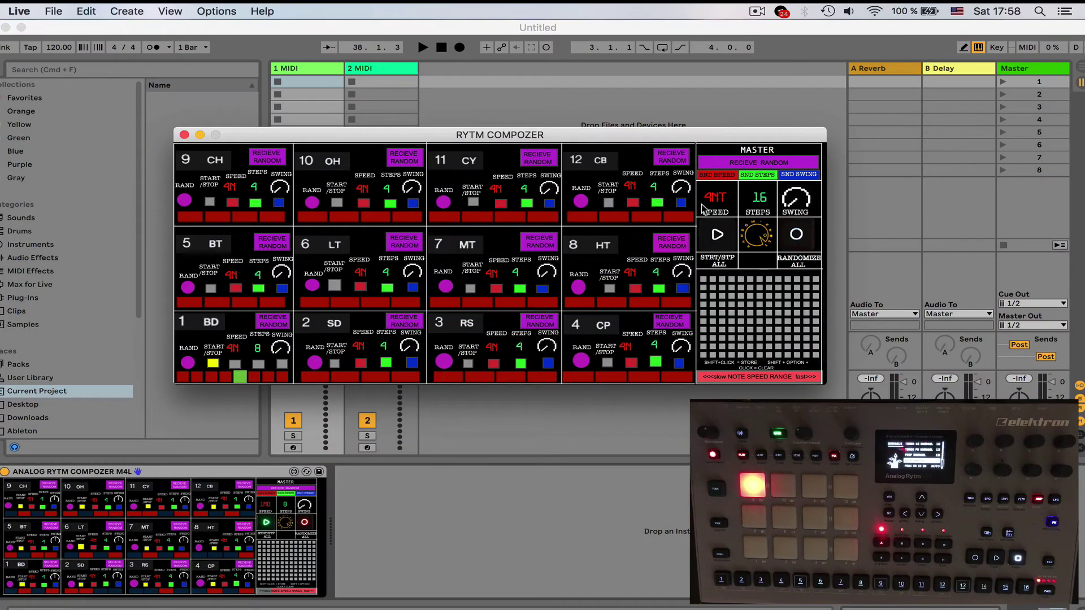
# Toggle 1 BD's RECIEVE RANDOM, then set Master SPEED to 16ND and Master STEPS to 16.
pyautogui.click(277, 325)
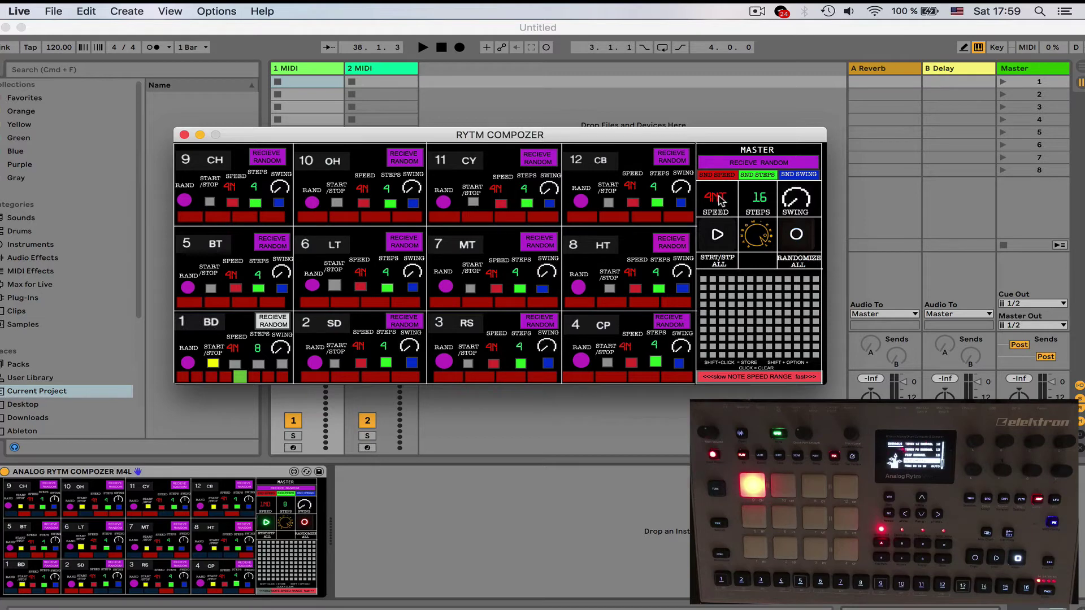
pyautogui.moveTo(716, 197); pyautogui.dragTo(716, 187)
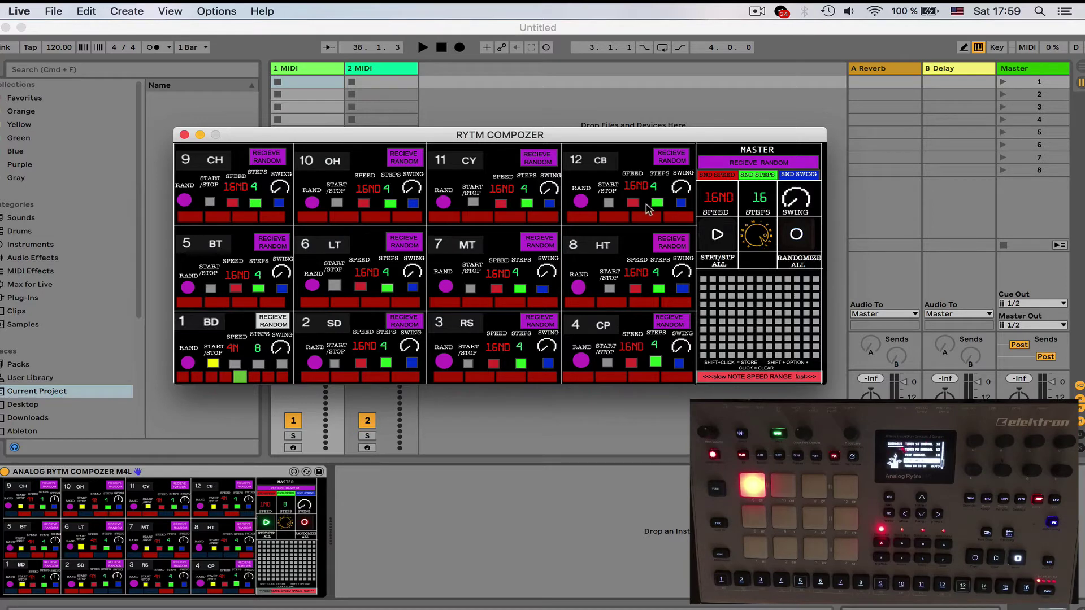
pyautogui.moveTo(770, 204); pyautogui.dragTo(798, 204)
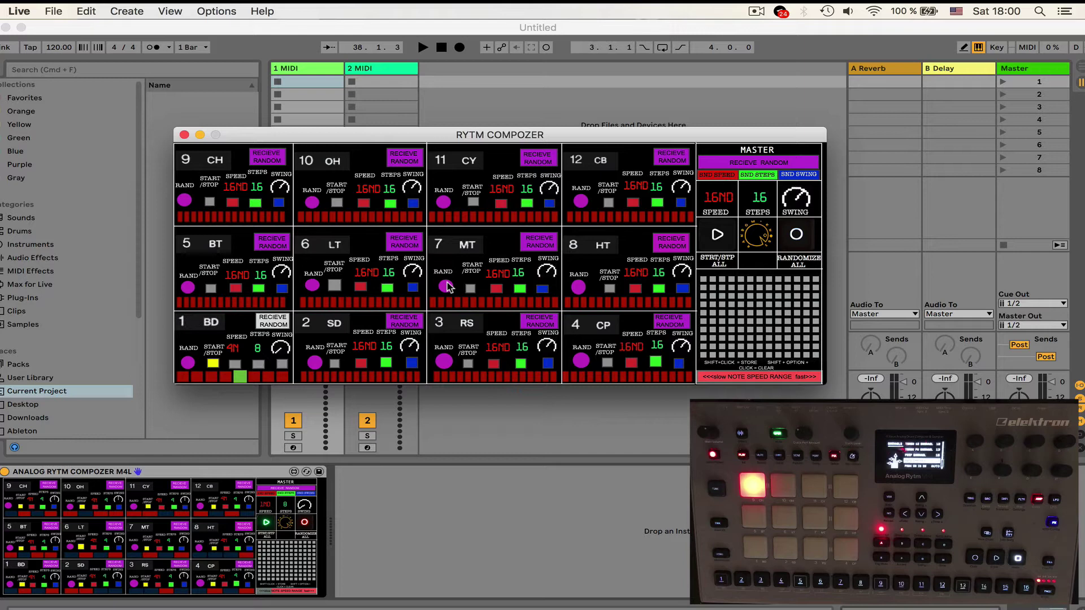
# Start the transport and all composer tracks with START/STP ALL, then stop the transport.
pyautogui.press('space')
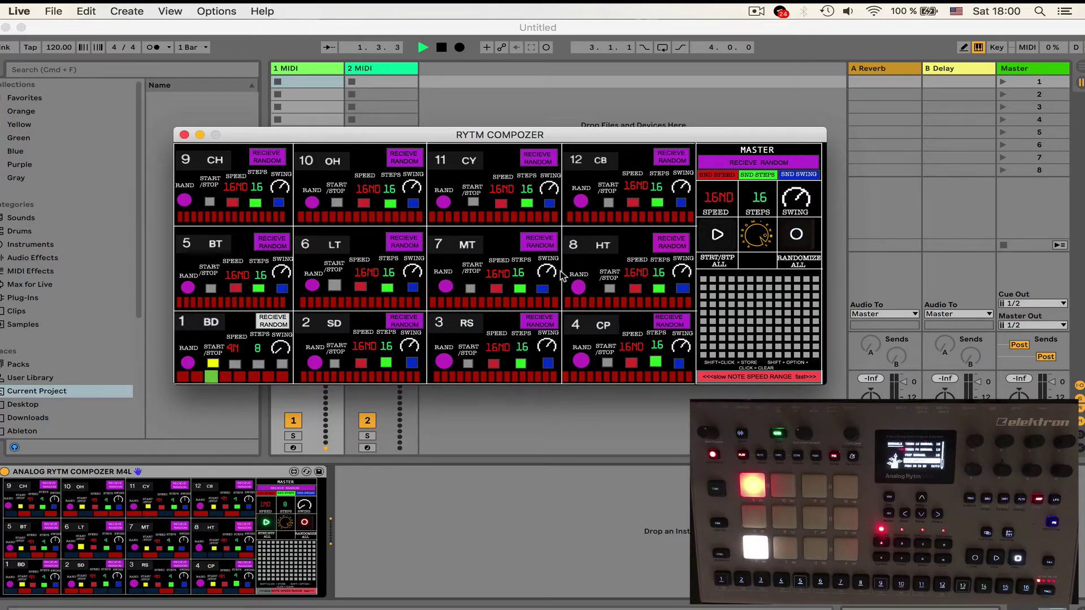
pyautogui.click(717, 235)
pyautogui.click(717, 234)
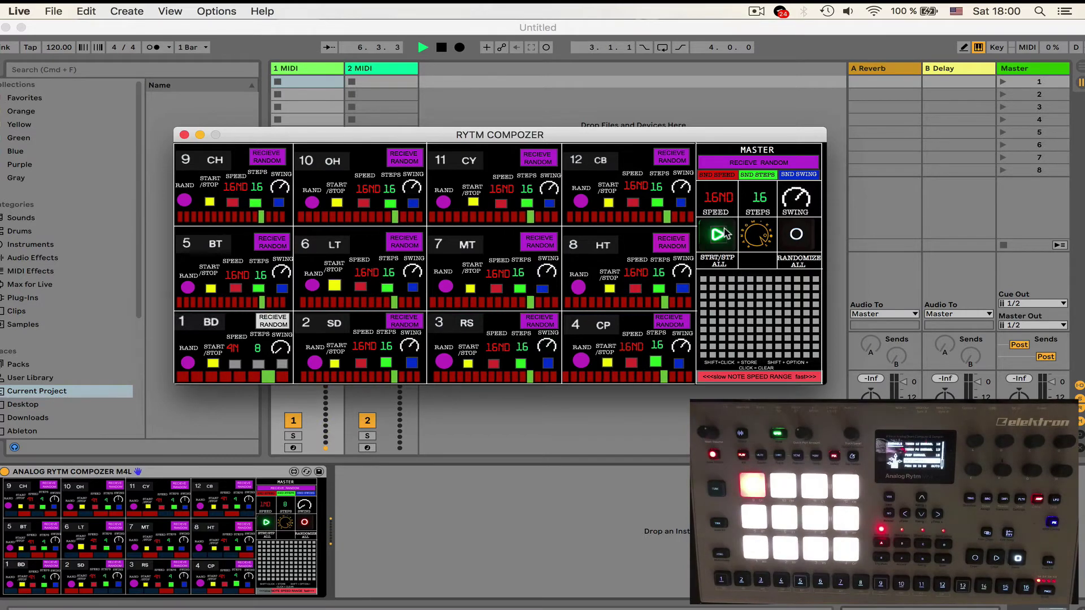
pyautogui.press('space')
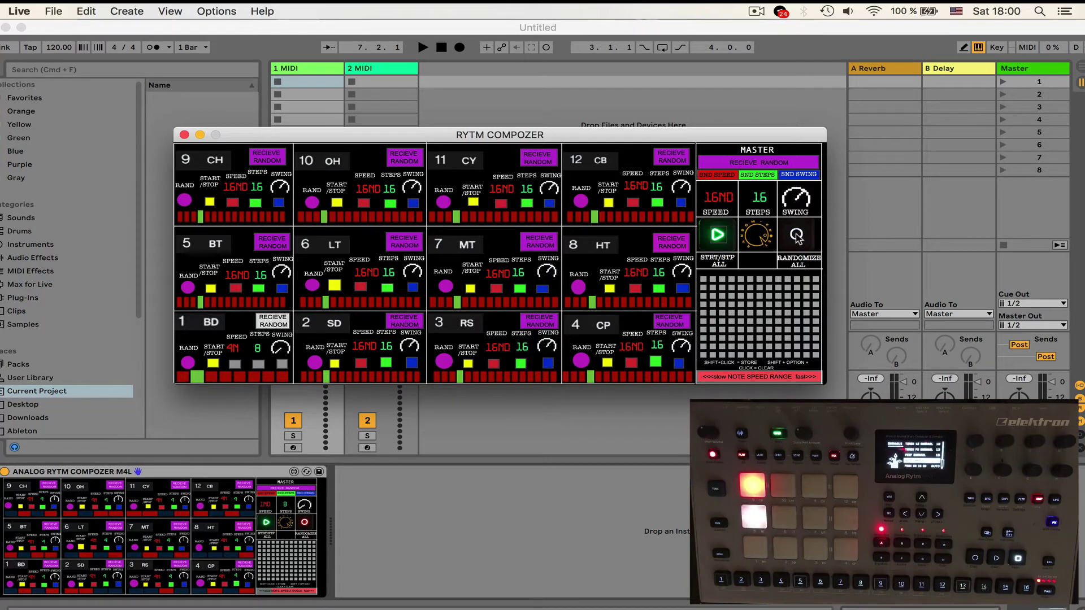
# Randomize every track's speed and steps twice with RANDOMIZE ALL while the transport runs.
pyautogui.click(798, 238)
pyautogui.press('space')
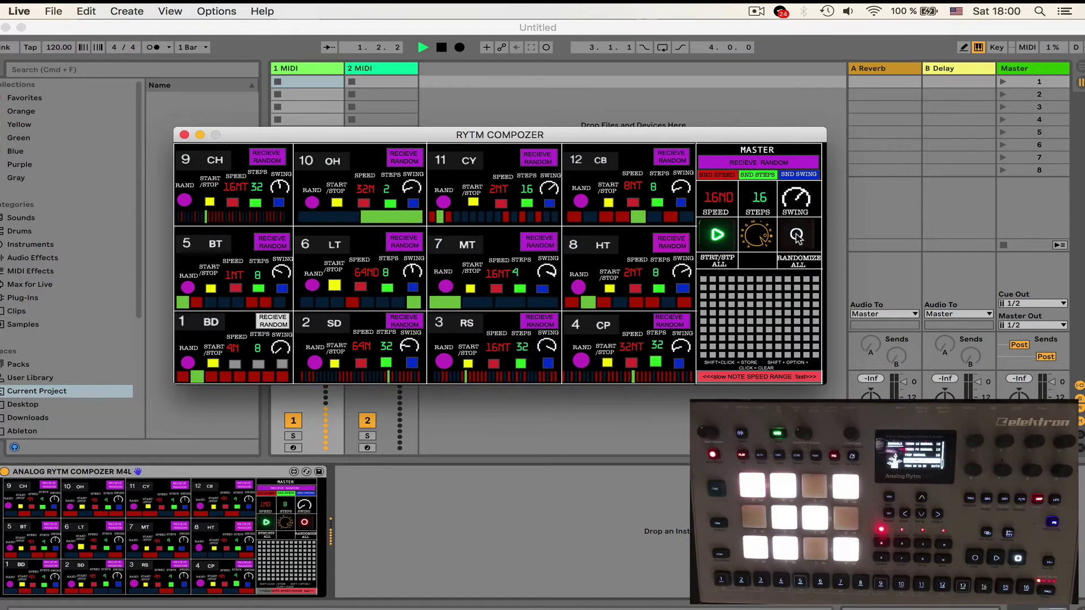
pyautogui.click(798, 238)
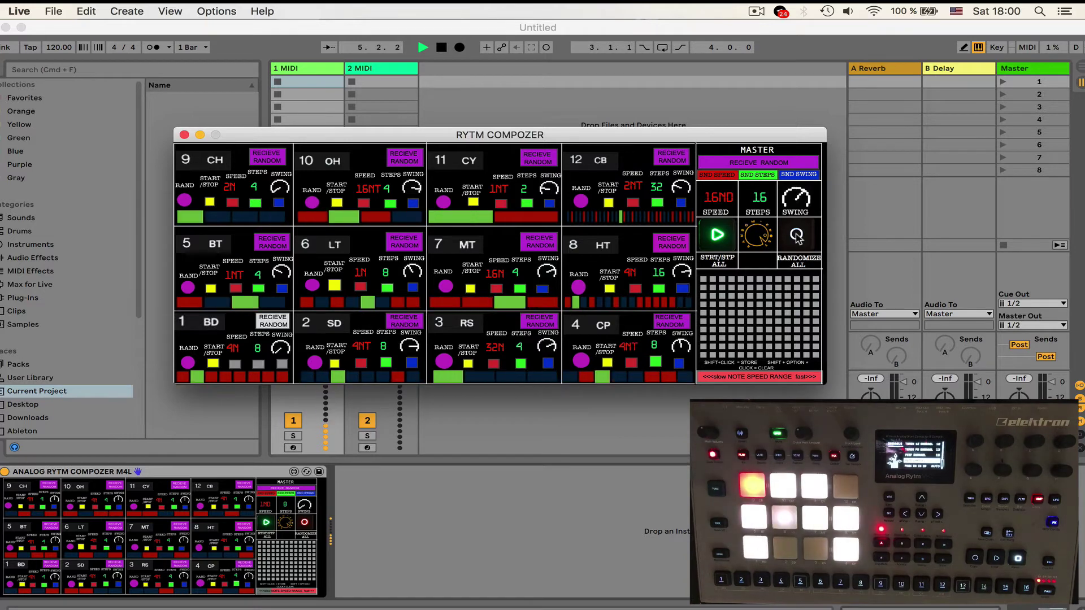
# With the transport stopped, randomize all tracks' speed and steps twice and restart every track.
pyautogui.press('space')
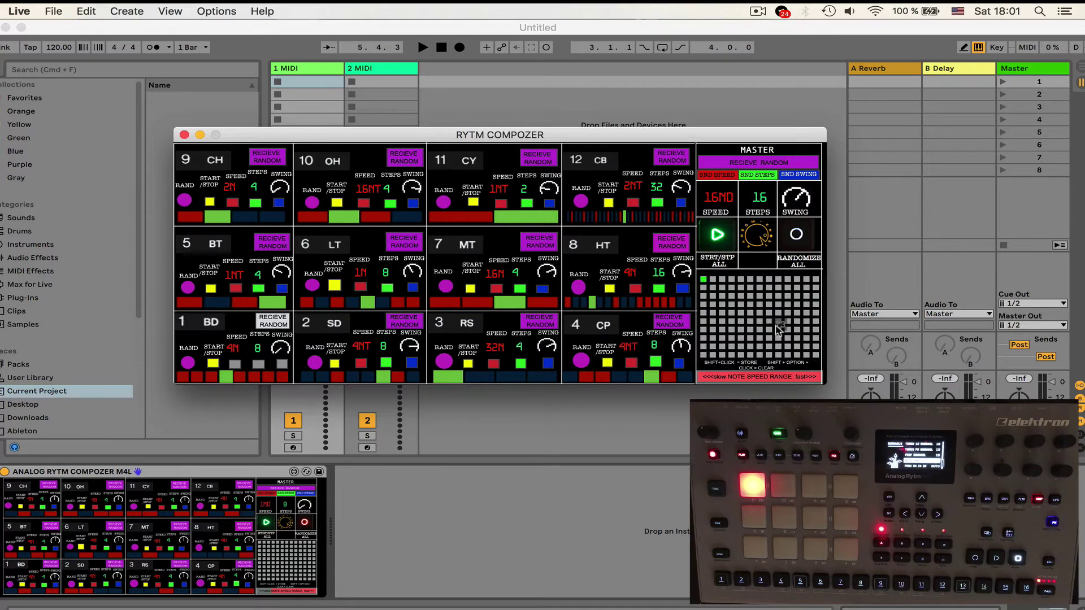
pyautogui.click(798, 234)
pyautogui.click(798, 234)
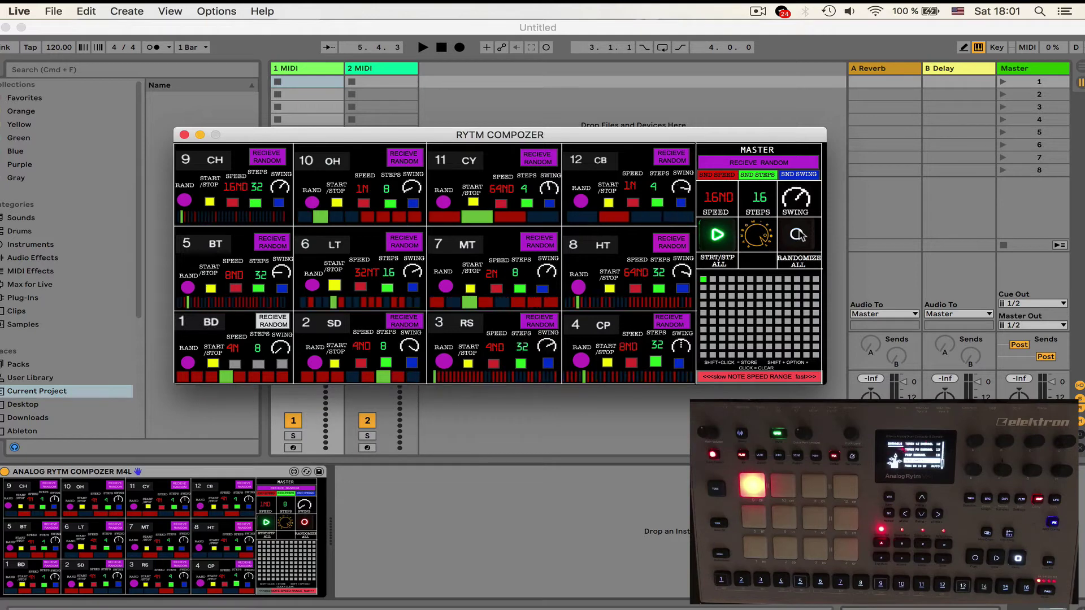
pyautogui.click(734, 239)
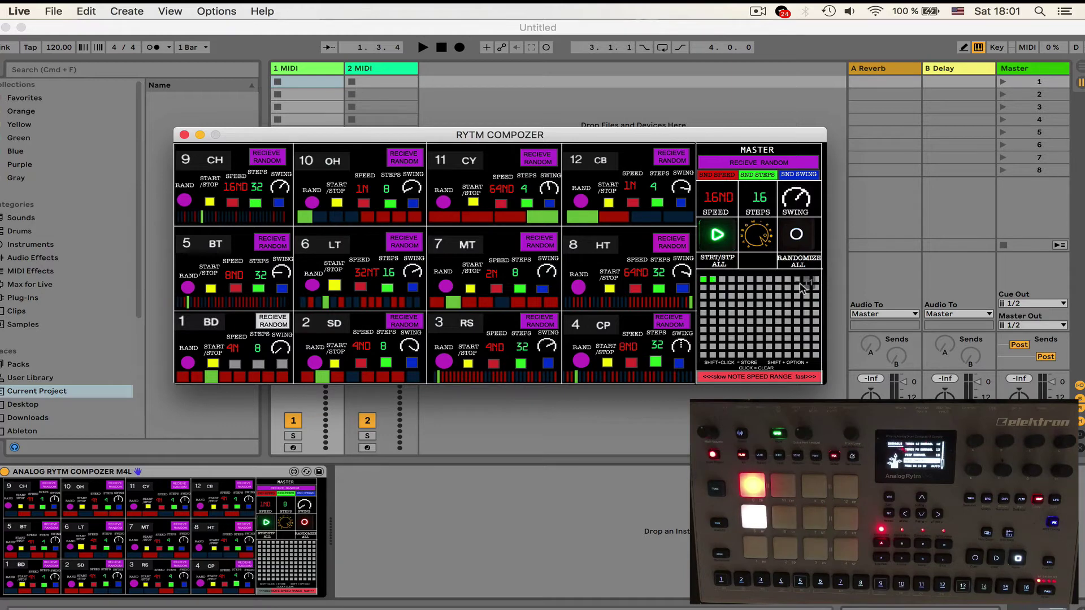
# Store the pattern in the first preset cell, switch between presets one and two, then stop.
pyautogui.click(704, 281)
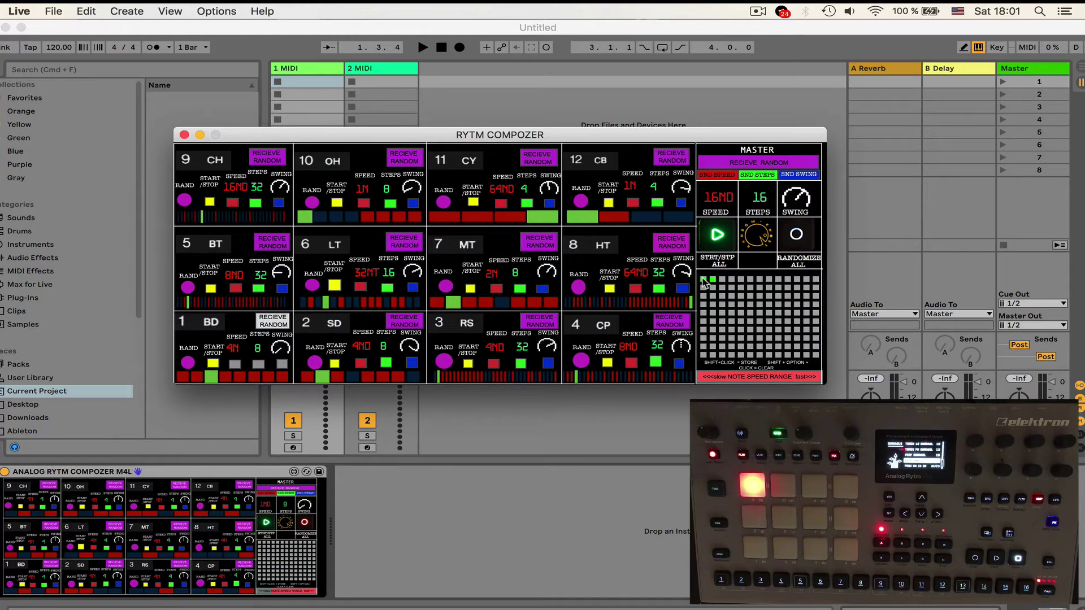
pyautogui.click(704, 280)
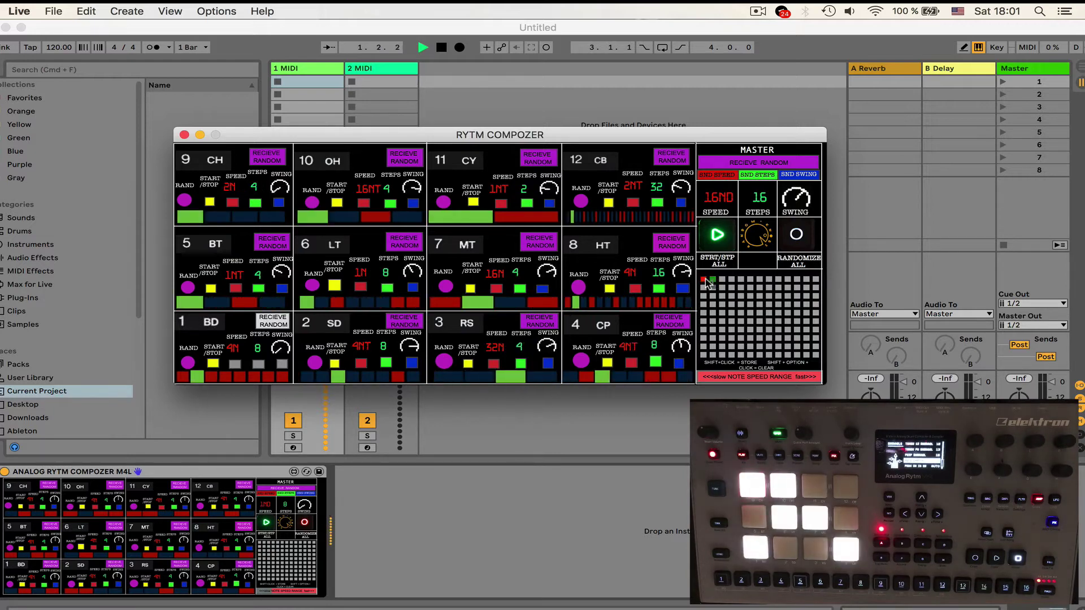
pyautogui.click(713, 280)
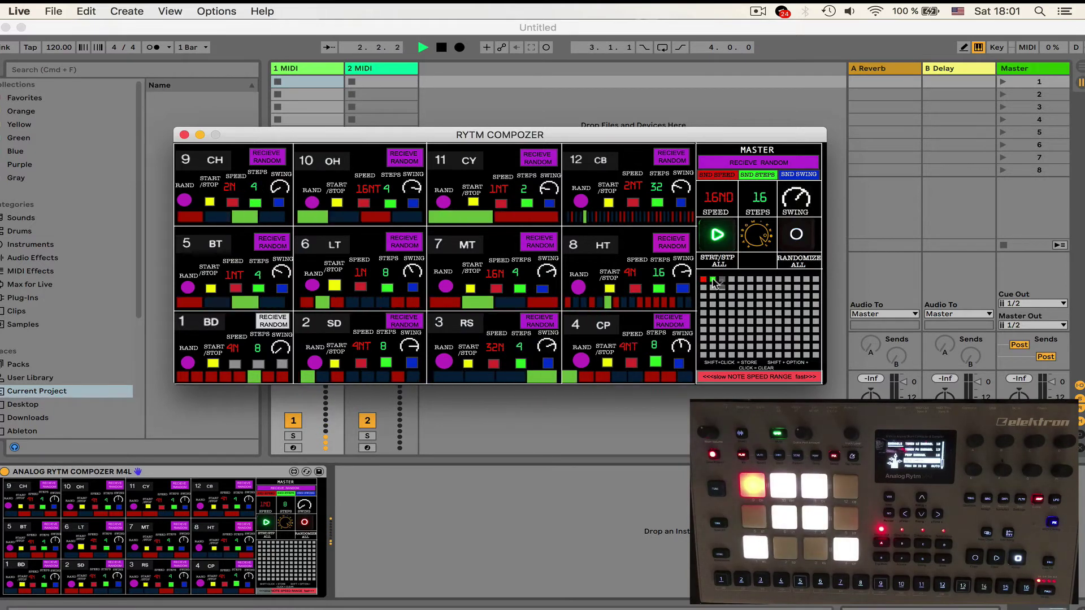
pyautogui.click(704, 280)
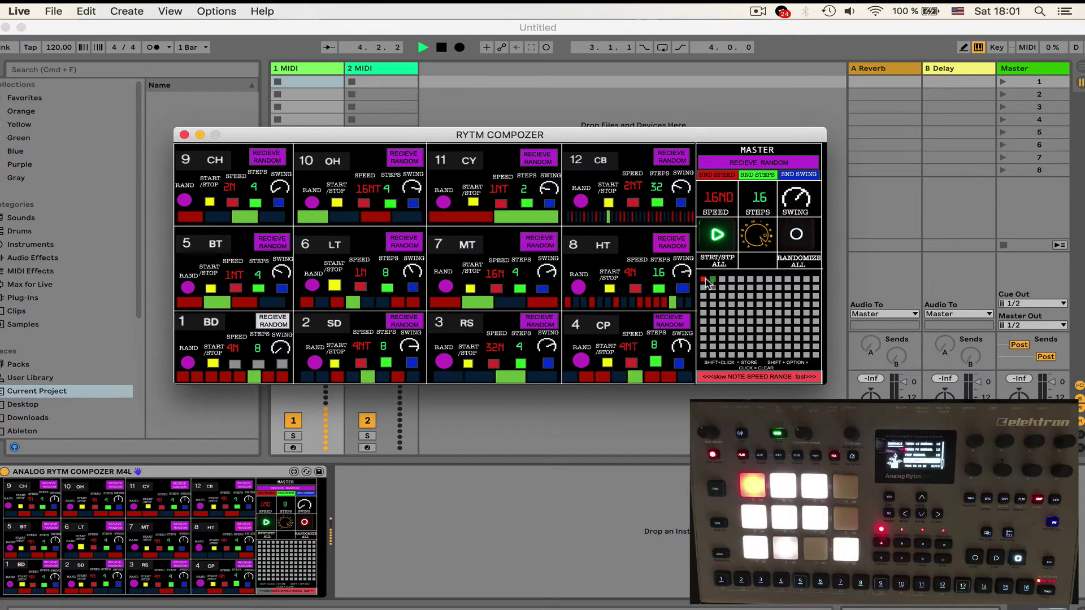
pyautogui.press('space')
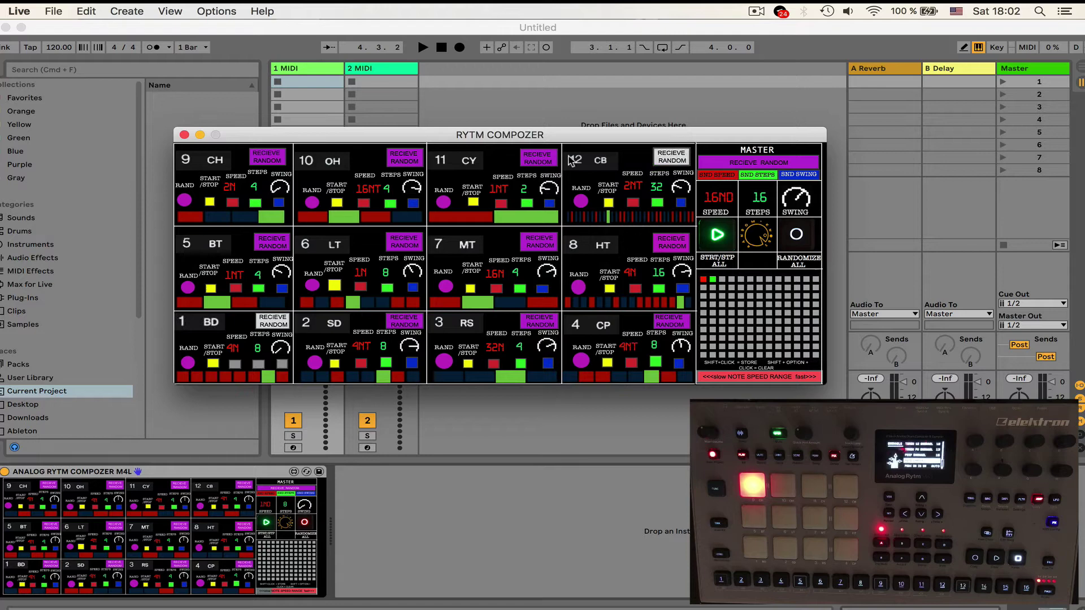
# Switch CB's RECIEVE RANDOM toggle back on so it shows purple.
pyautogui.click(721, 164)
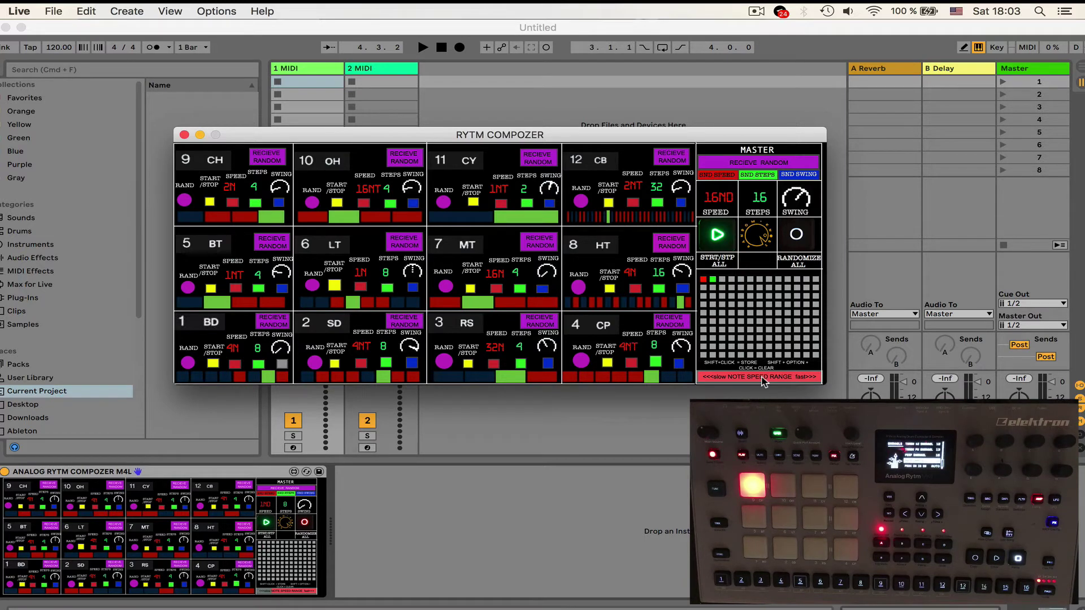
# Exclude BD from randomization, then randomize the other tracks' speeds and steps twice during playback.
pyautogui.click(281, 325)
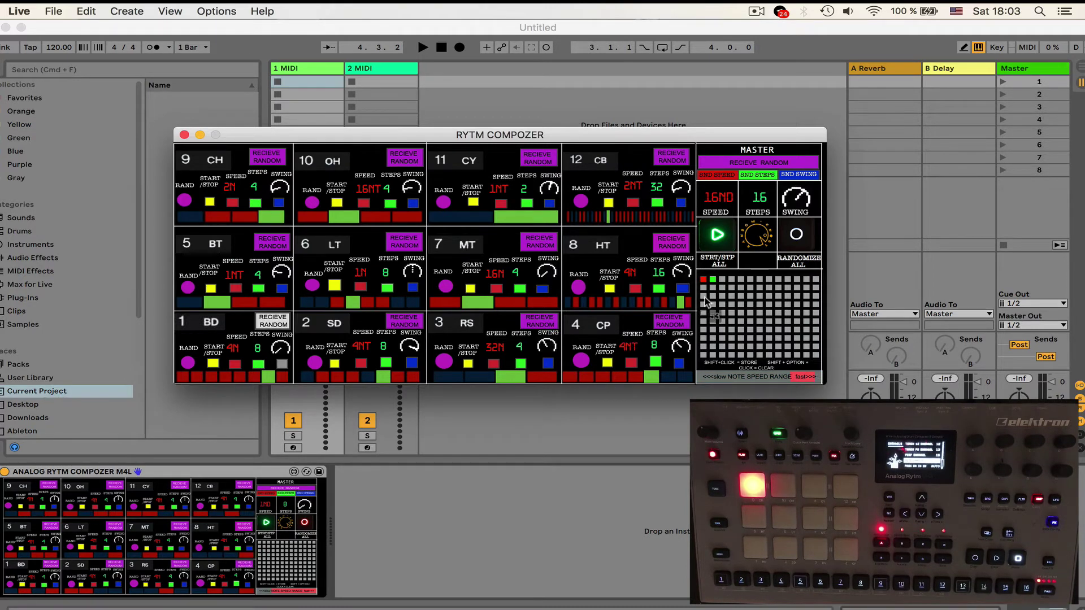
pyautogui.press('space')
pyautogui.click(796, 236)
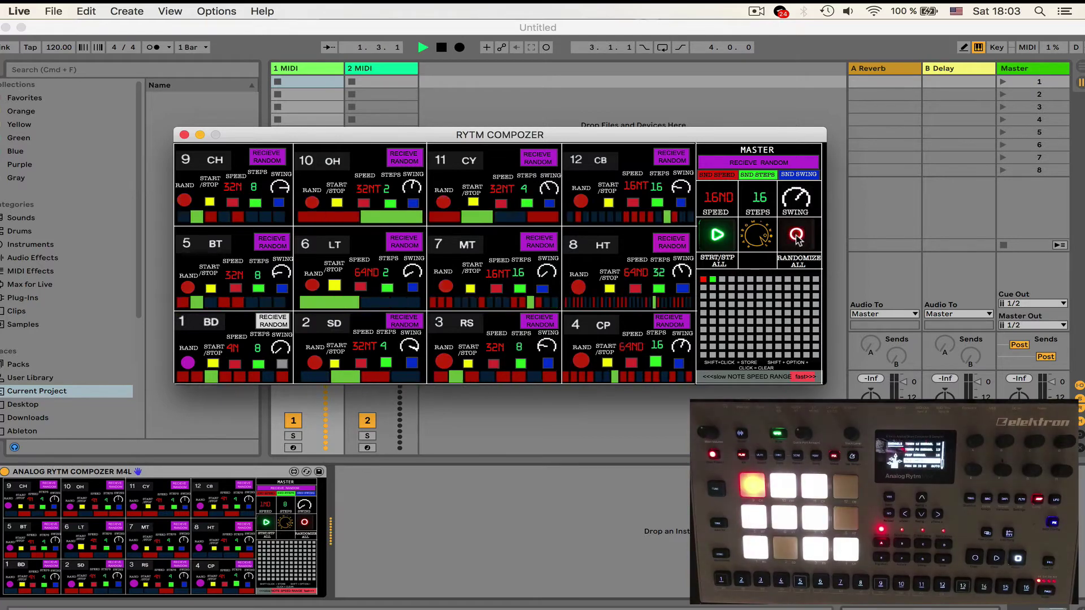
pyautogui.press('space')
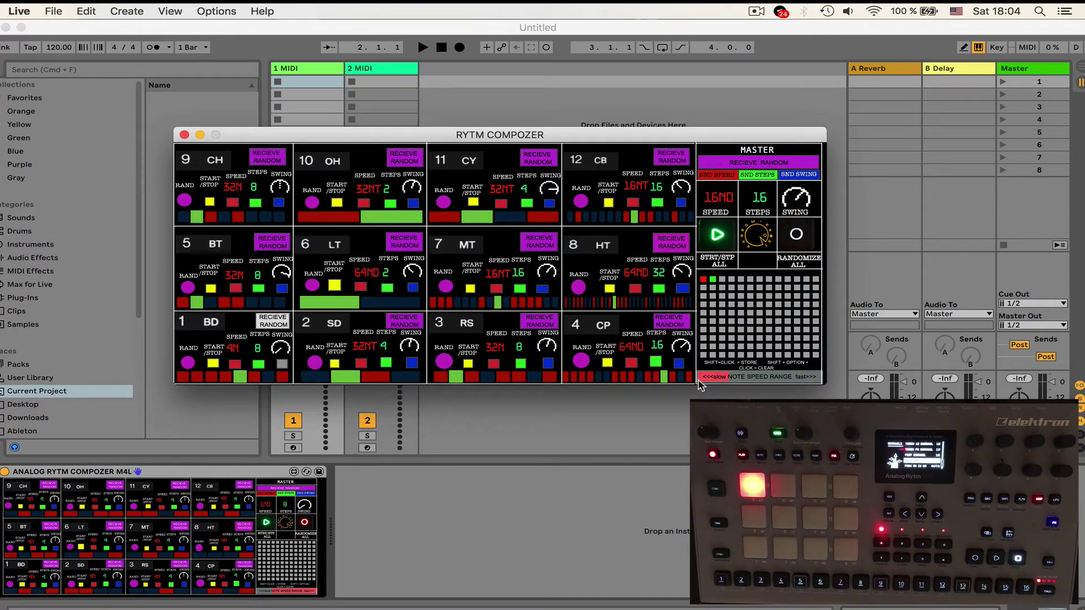
pyautogui.click(797, 234)
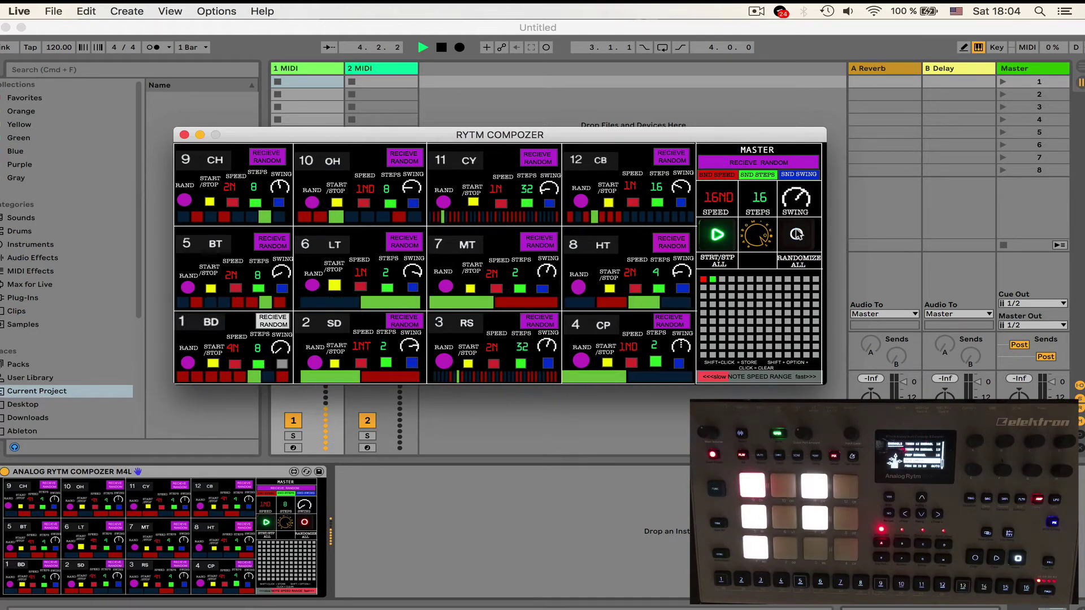
pyautogui.press('space')
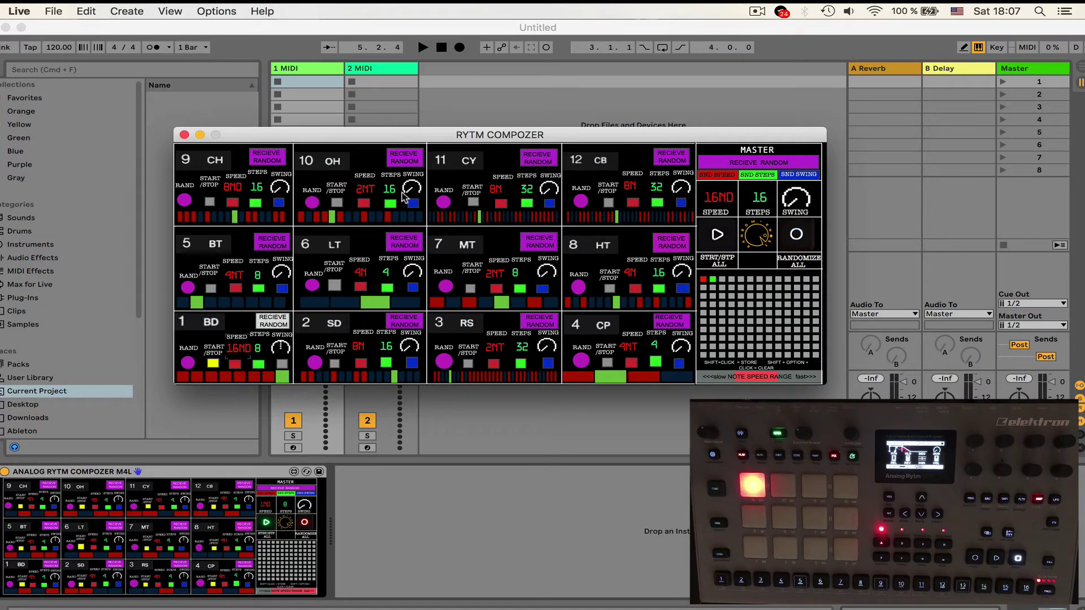
# Turn on MIDI Sync for the Elektron Analog Rytm MKII output in Preferences and start playback.
pyautogui.click(20, 11)
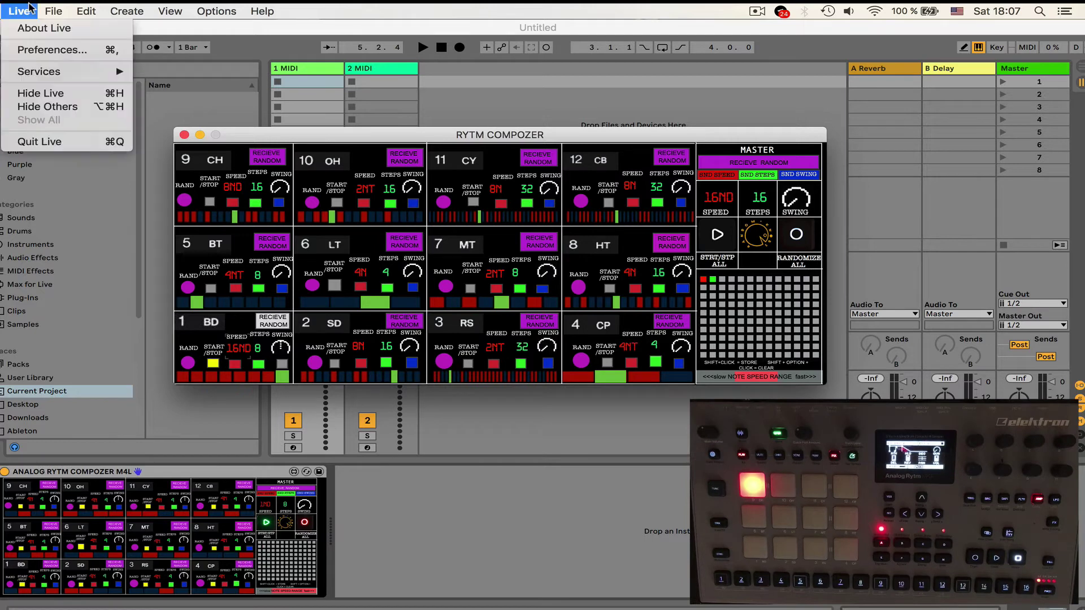
pyautogui.click(52, 50)
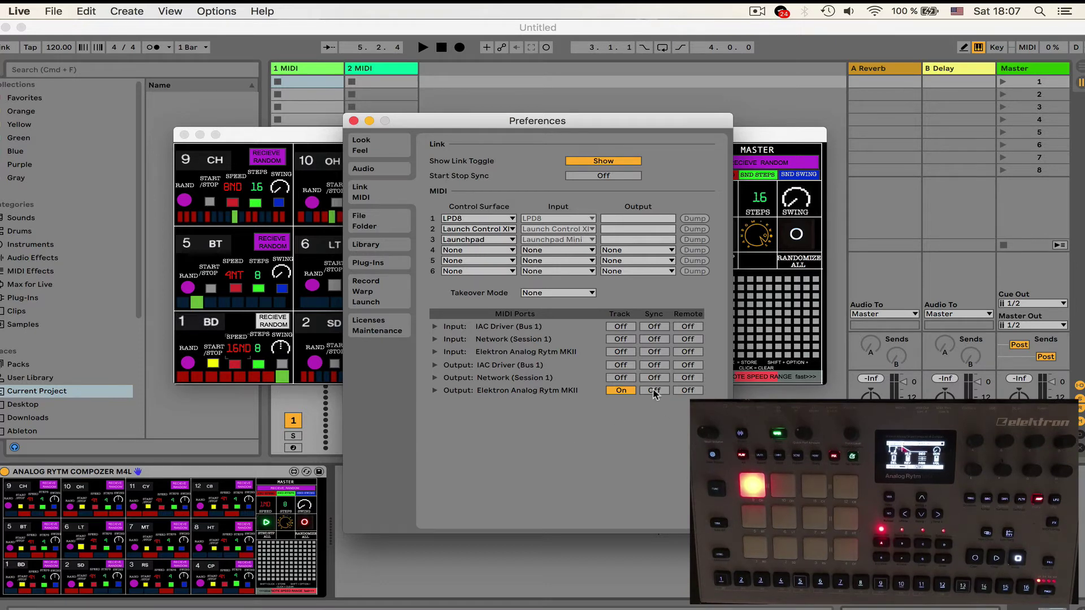
pyautogui.click(655, 391)
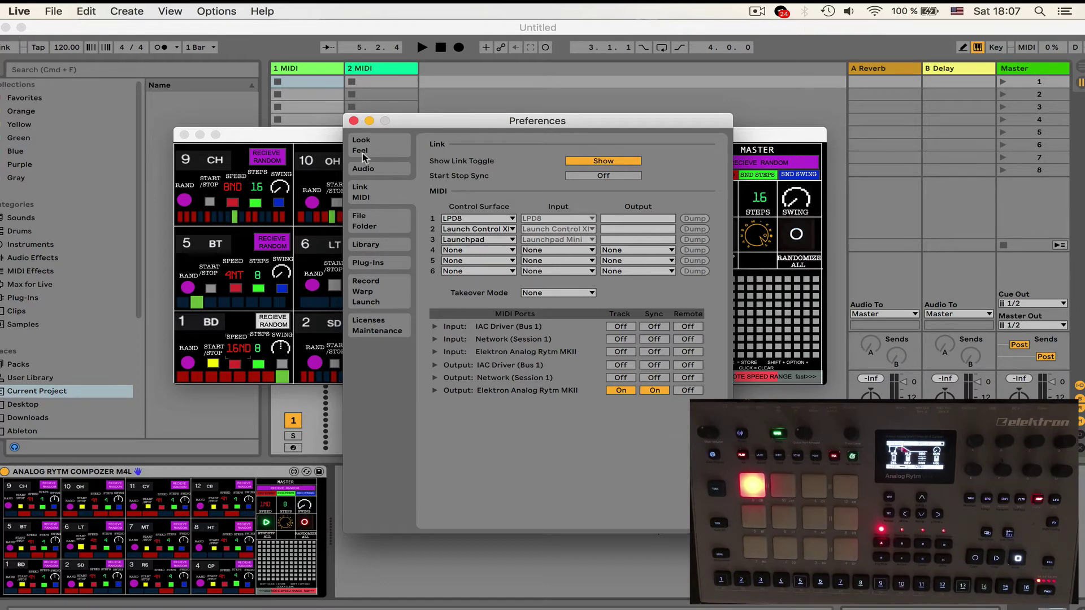
pyautogui.click(354, 121)
pyautogui.press('space')
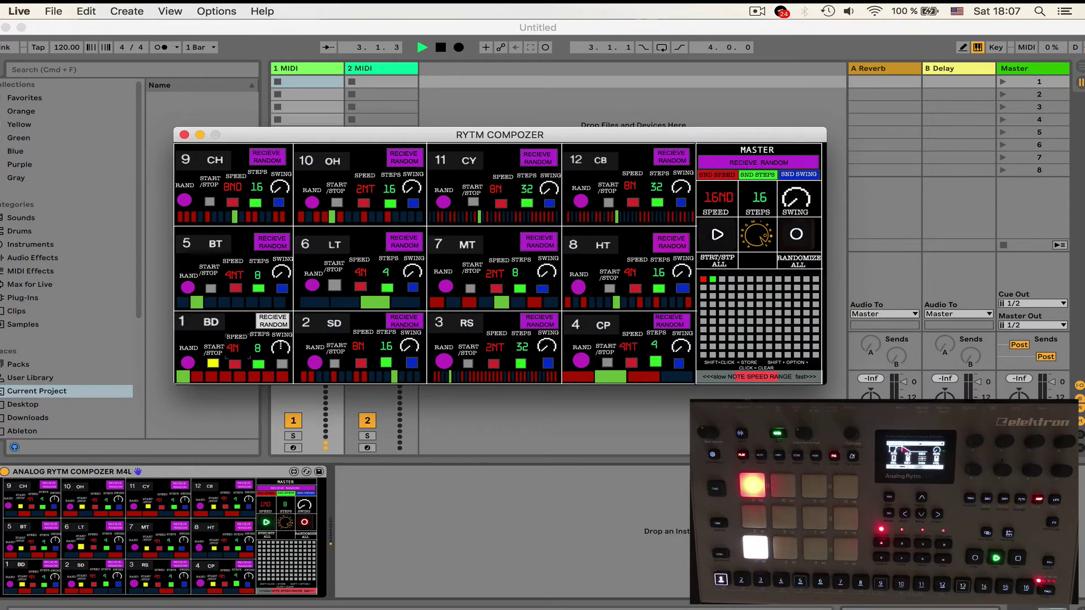
# Set BD's speed to 4N, then start and stop all composer tracks with START/STP ALL.
pyautogui.moveTo(236, 348); pyautogui.dragTo(210, 277)
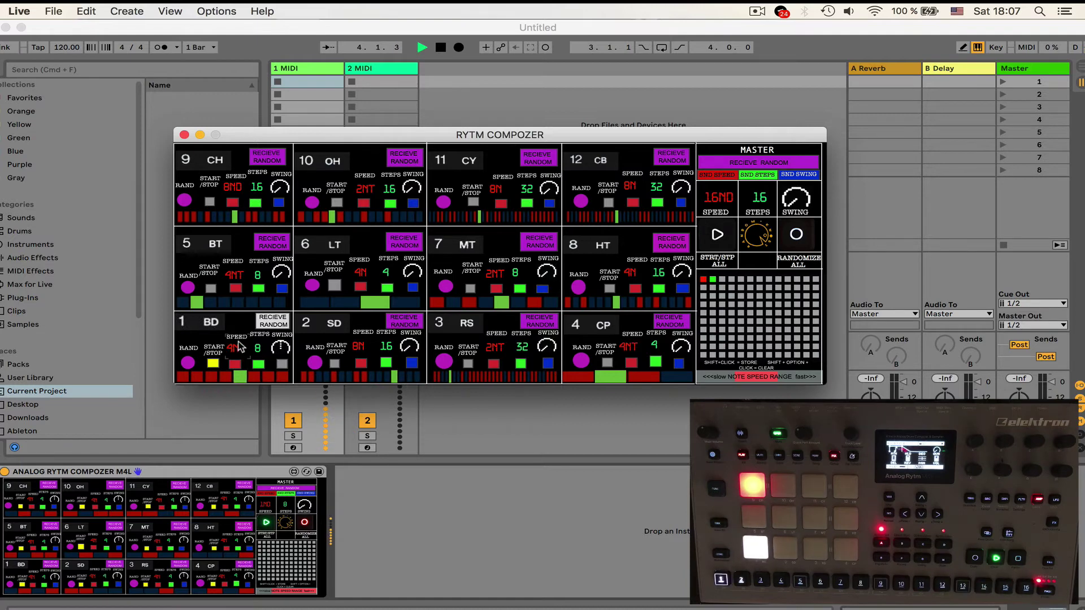
pyautogui.click(726, 234)
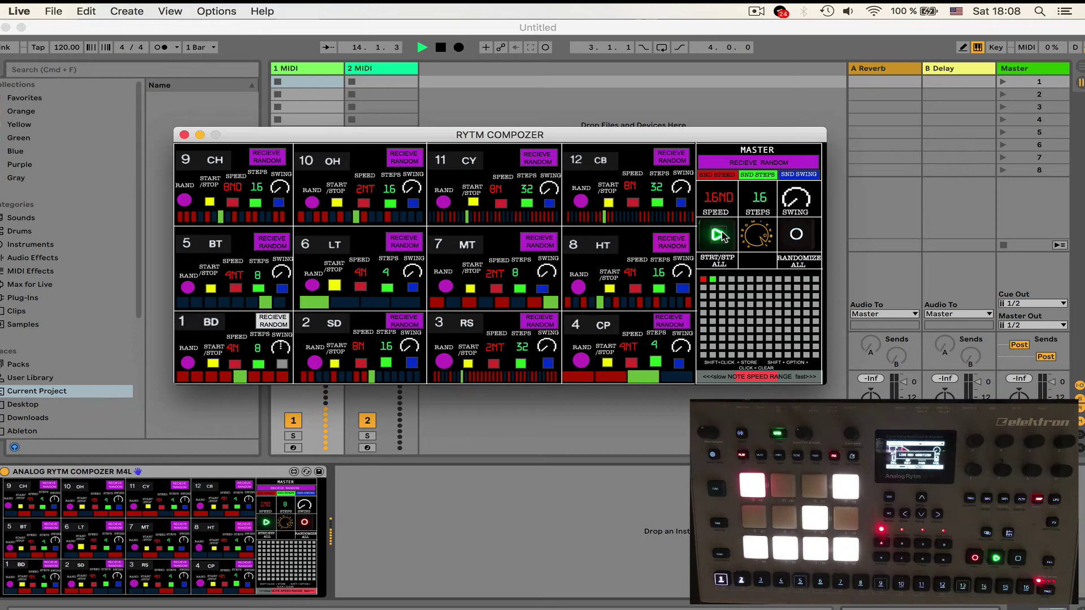
pyautogui.click(719, 235)
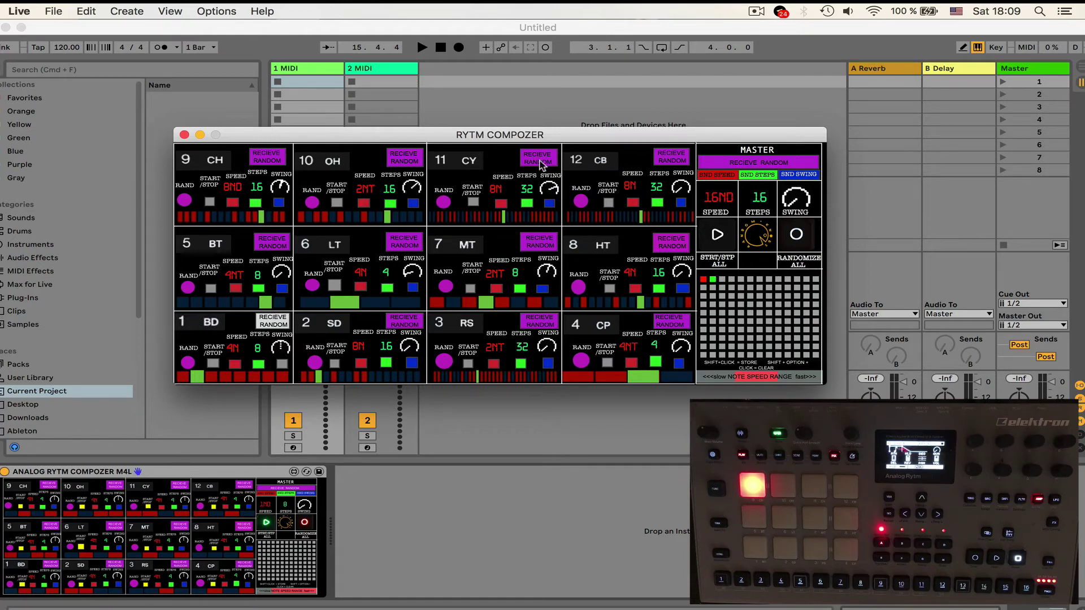
# Move the Rytm Compozer window up and to the right.
pyautogui.moveTo(453, 135); pyautogui.dragTo(507, 104)
pyautogui.click(773, 207)
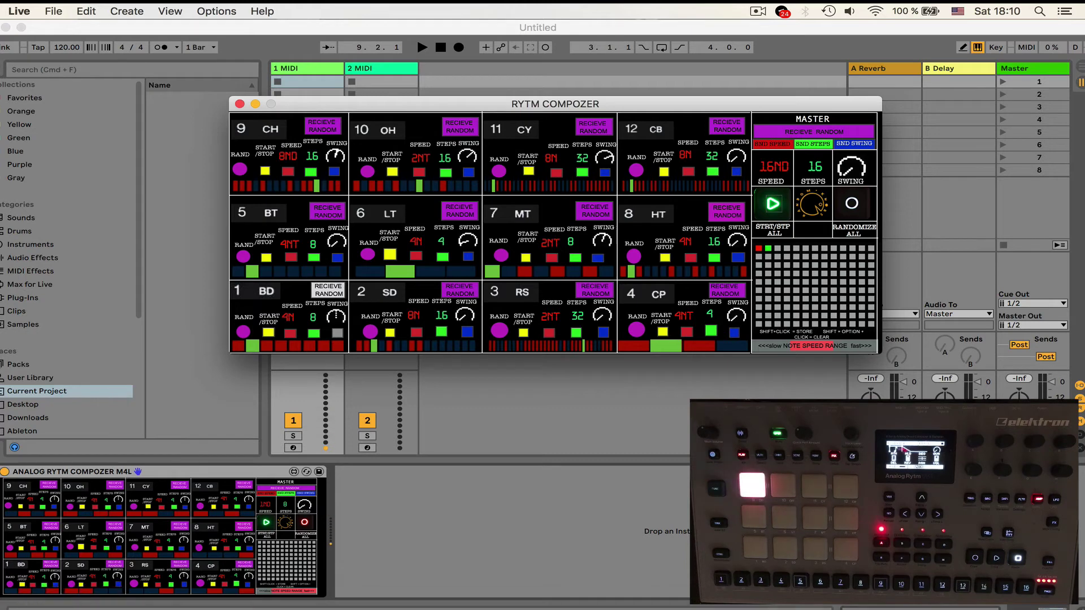
# Show the MIDI Studio in Audio MIDI Setup via the Window menu.
pyautogui.click(14, 607)
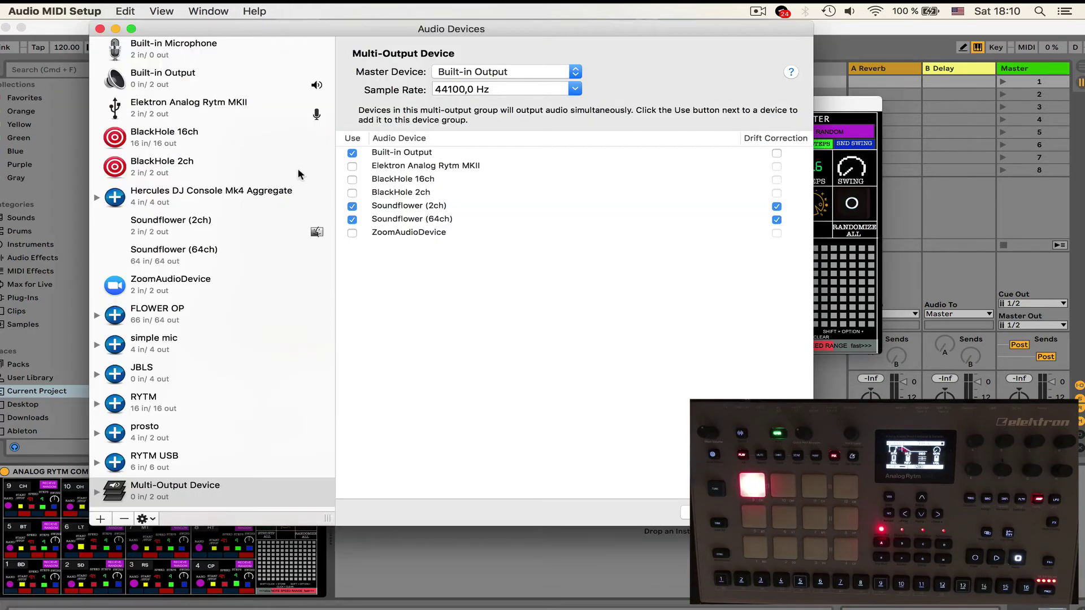
pyautogui.click(206, 10)
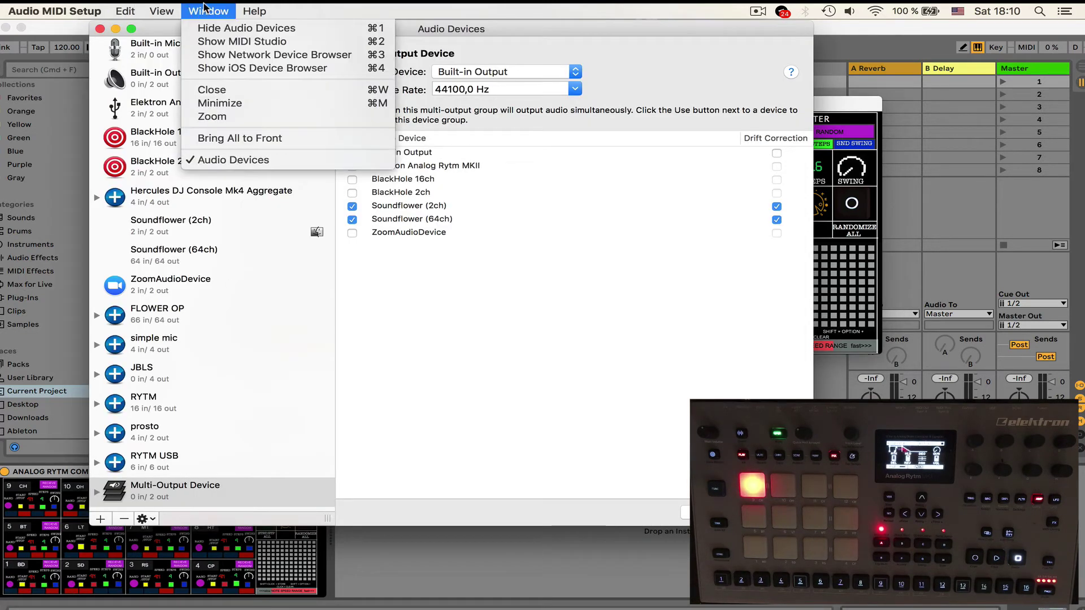
pyautogui.moveTo(35, 7)
pyautogui.moveTo(152, 7)
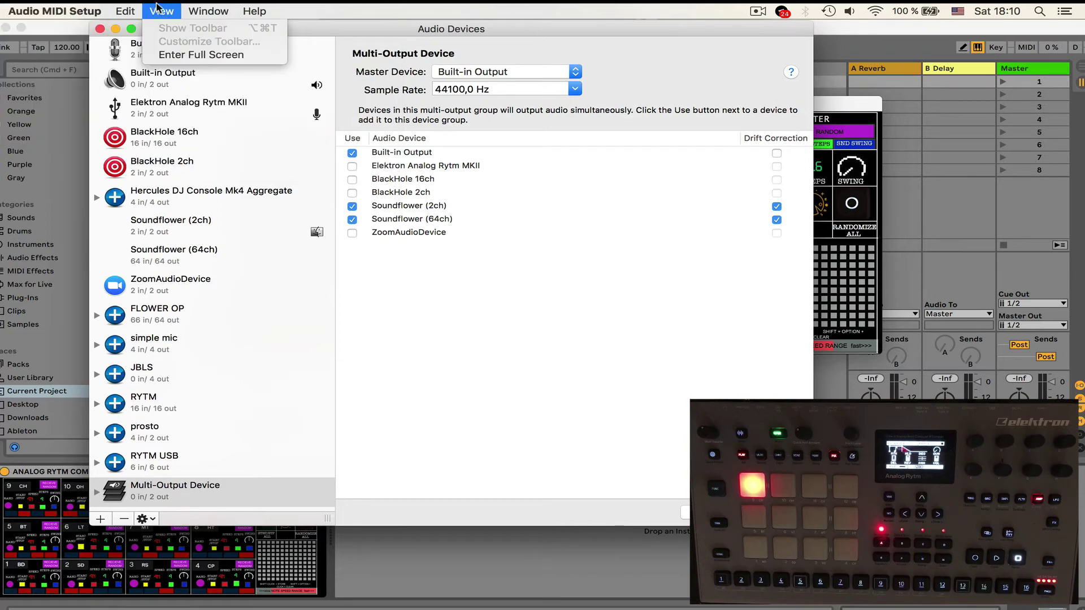
pyautogui.moveTo(207, 7)
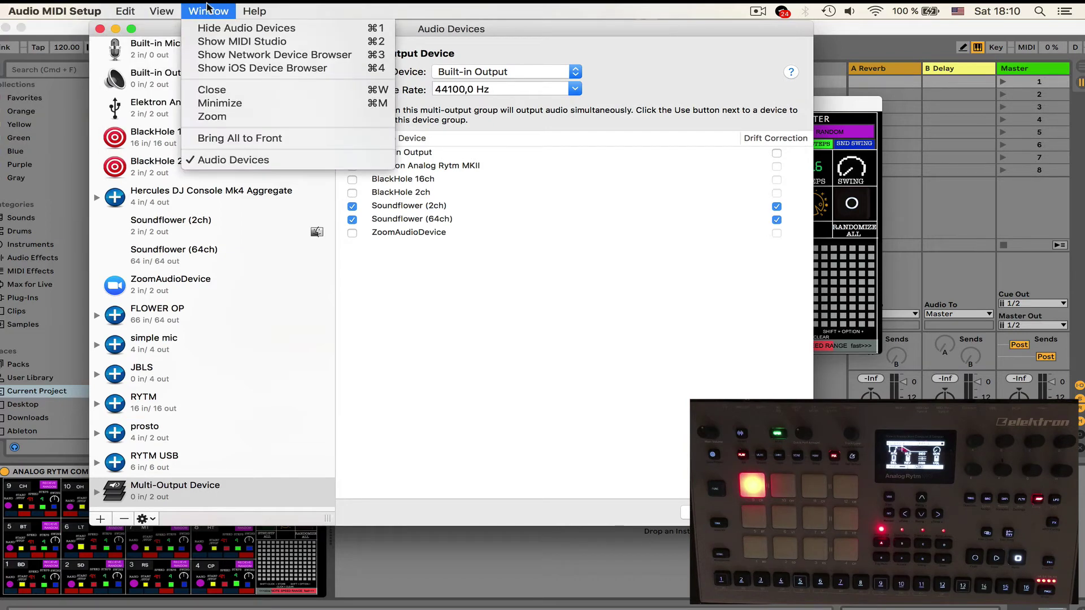
pyautogui.click(225, 42)
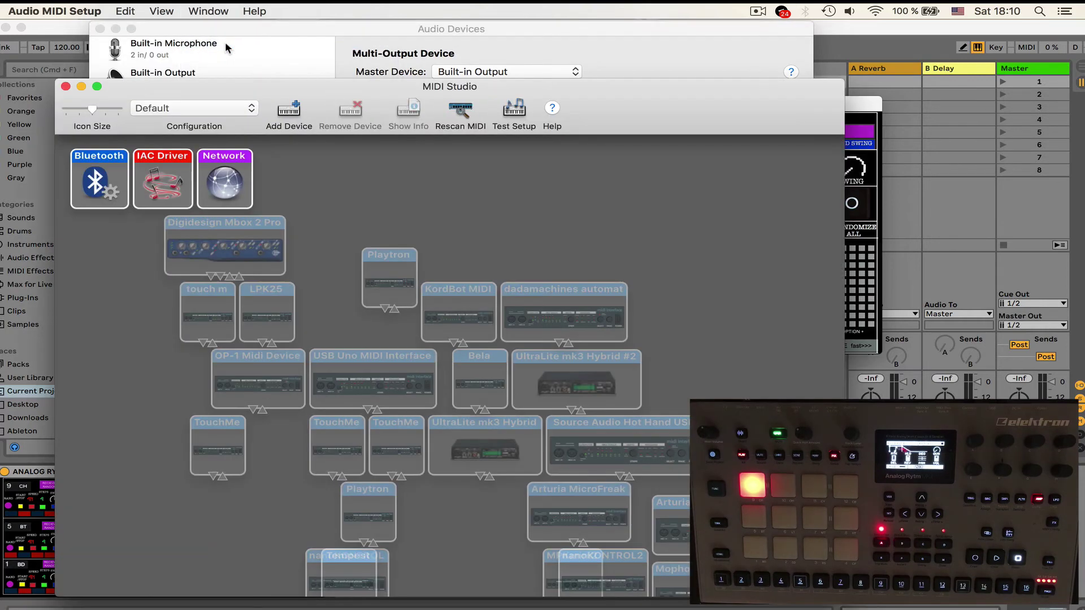
# Inspect the IAC Driver's properties, then close the Rytm Compozer window and shift Live right.
pyautogui.doubleClick(164, 180)
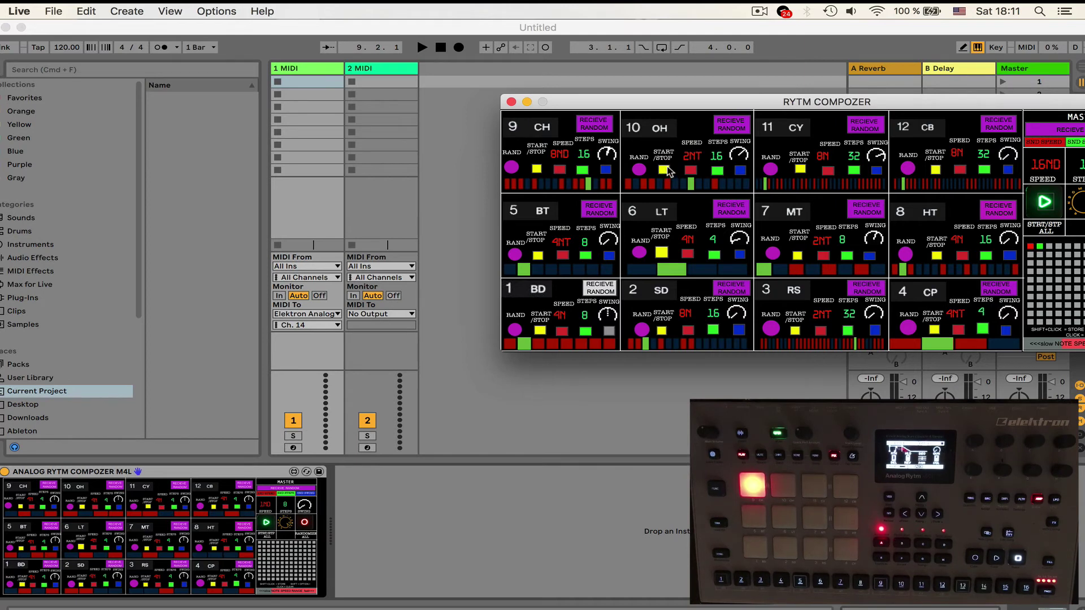
pyautogui.click(511, 101)
pyautogui.moveTo(145, 33); pyautogui.dragTo(280, 26)
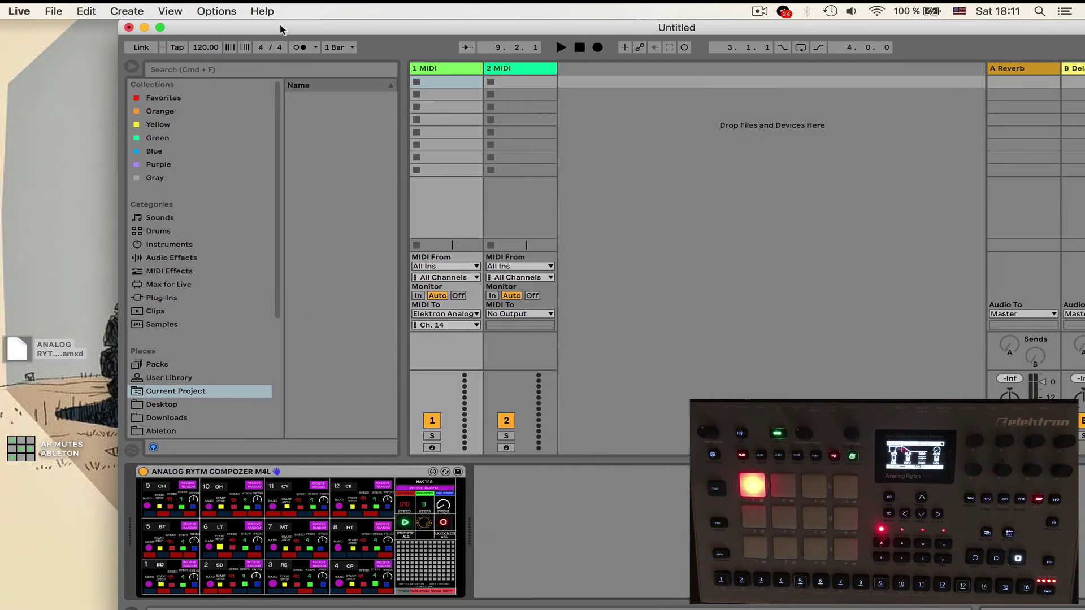
# Launch AR MUTES ABLETON and set its Elektron MIDI source to Elektron Analog Rytm MKII.
pyautogui.doubleClick(20, 452)
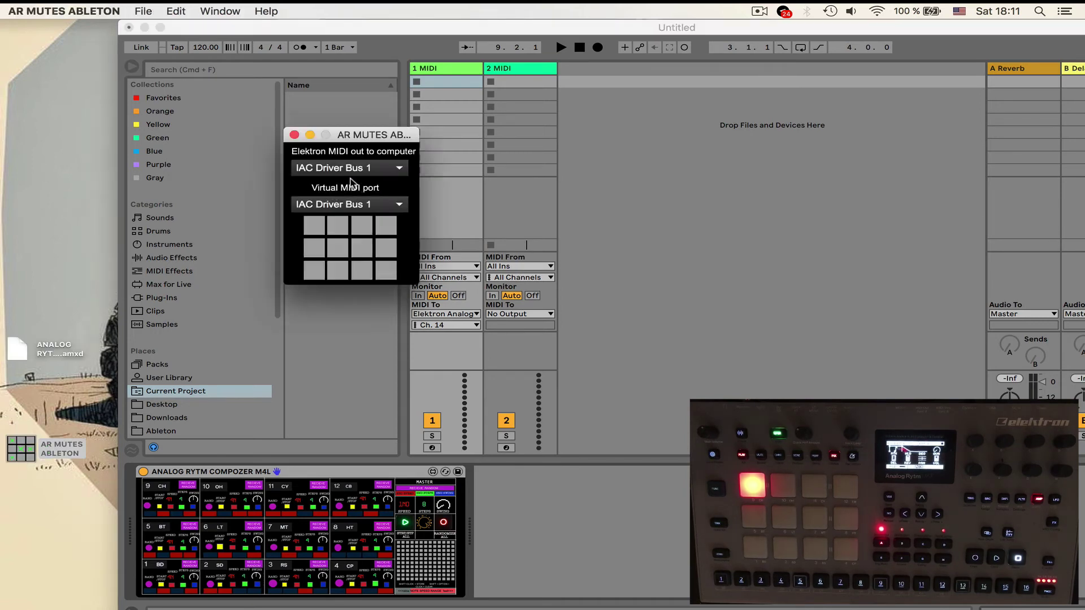
pyautogui.click(347, 168)
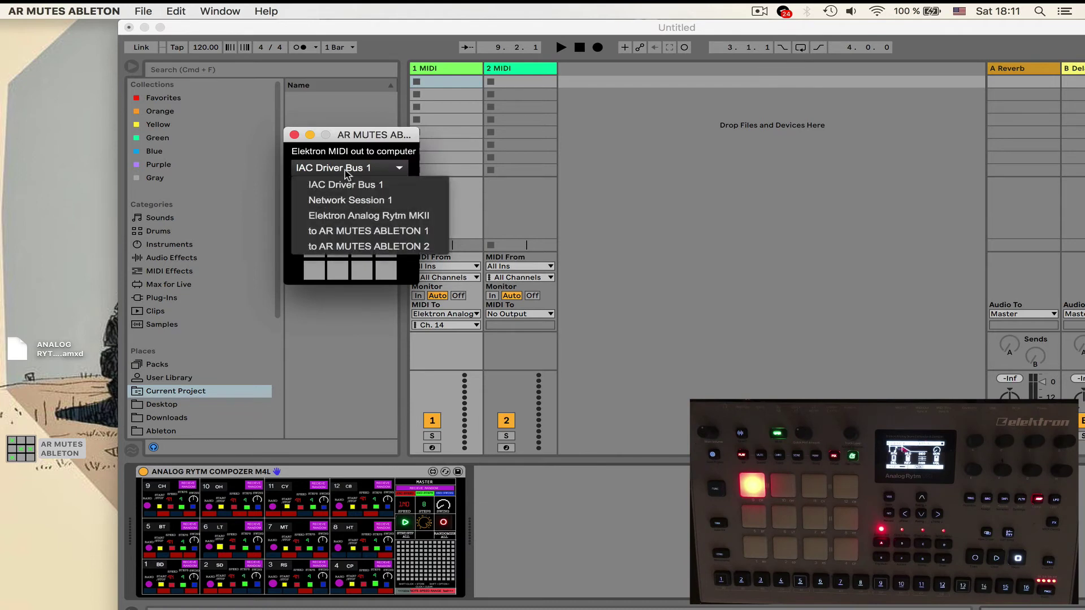
pyautogui.click(383, 214)
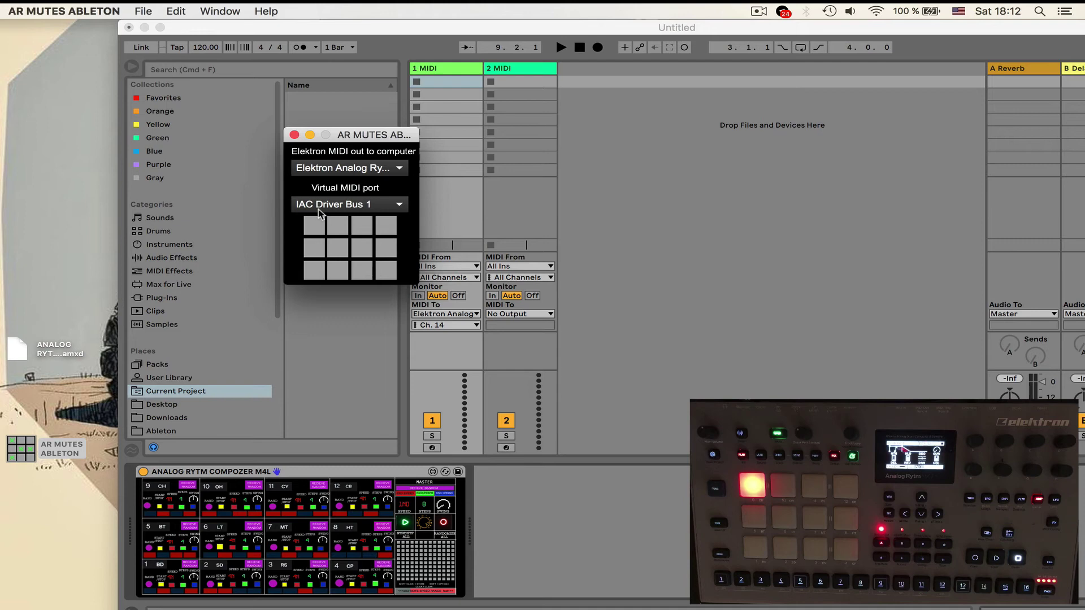
# Arrange the Live and mute pads windows side by side, then move Live back left.
pyautogui.moveTo(356, 32); pyautogui.dragTo(637, 32)
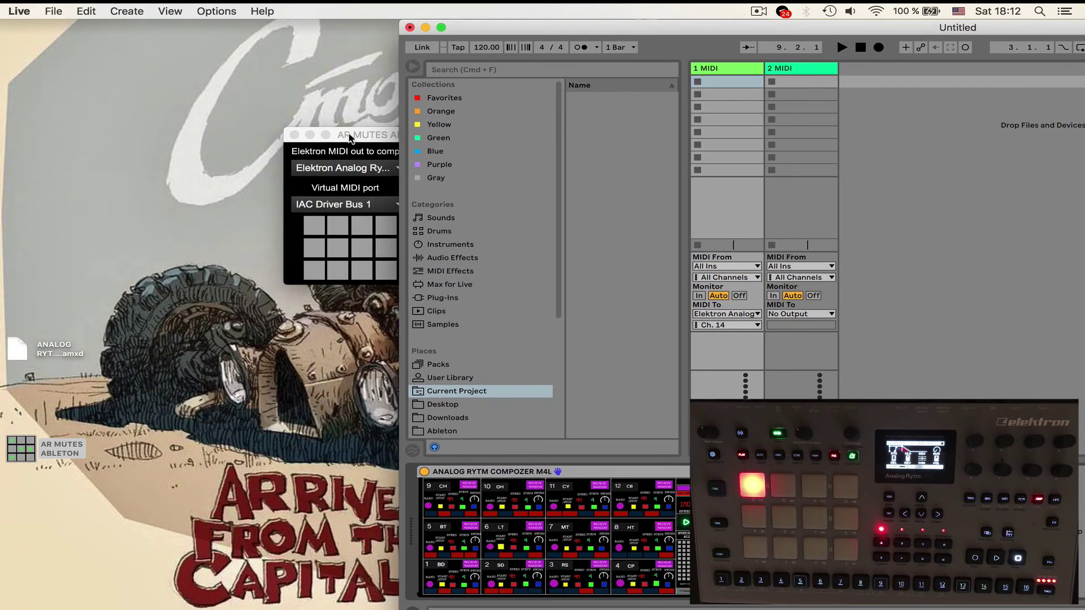
pyautogui.moveTo(350, 136); pyautogui.dragTo(138, 119)
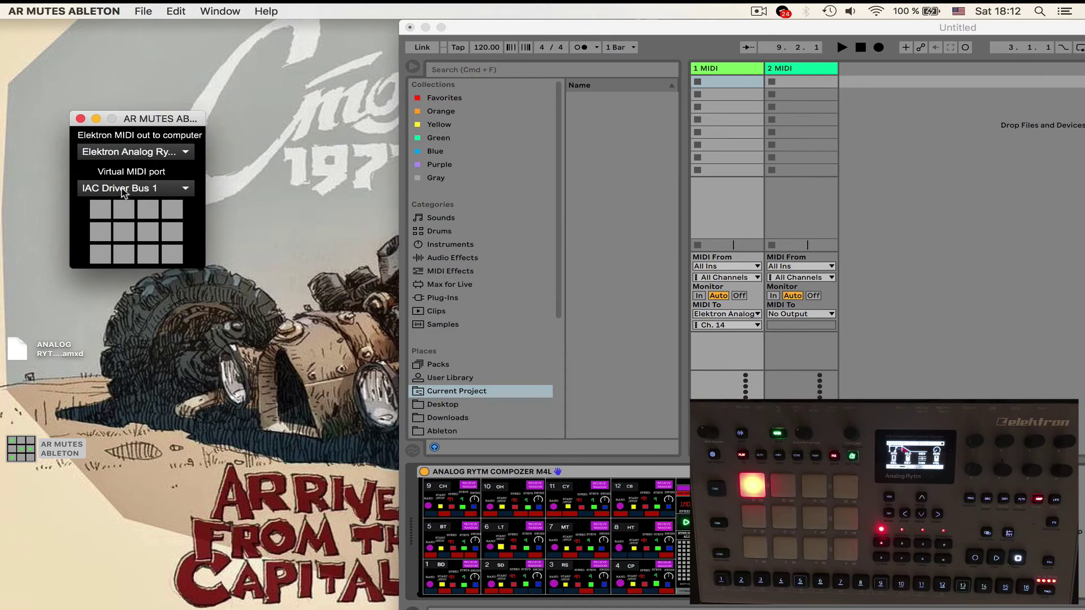
pyautogui.moveTo(477, 32); pyautogui.dragTo(193, 7)
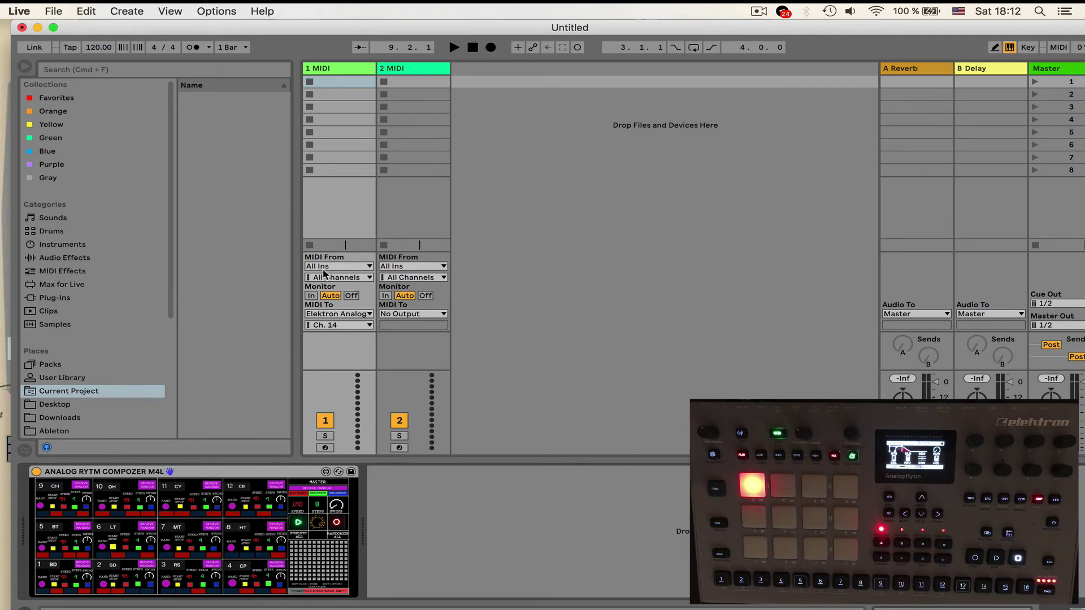
# Enable Track and Remote for the IAC Driver (Bus 1) input in Live's Link/MIDI preferences.
pyautogui.click(341, 267)
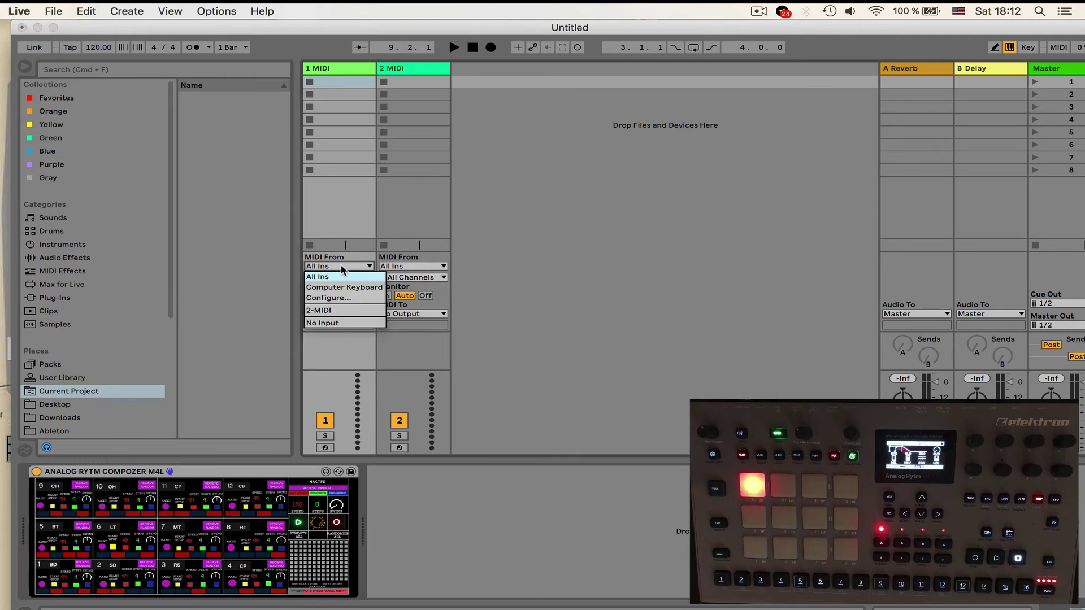
pyautogui.click(341, 266)
pyautogui.click(20, 11)
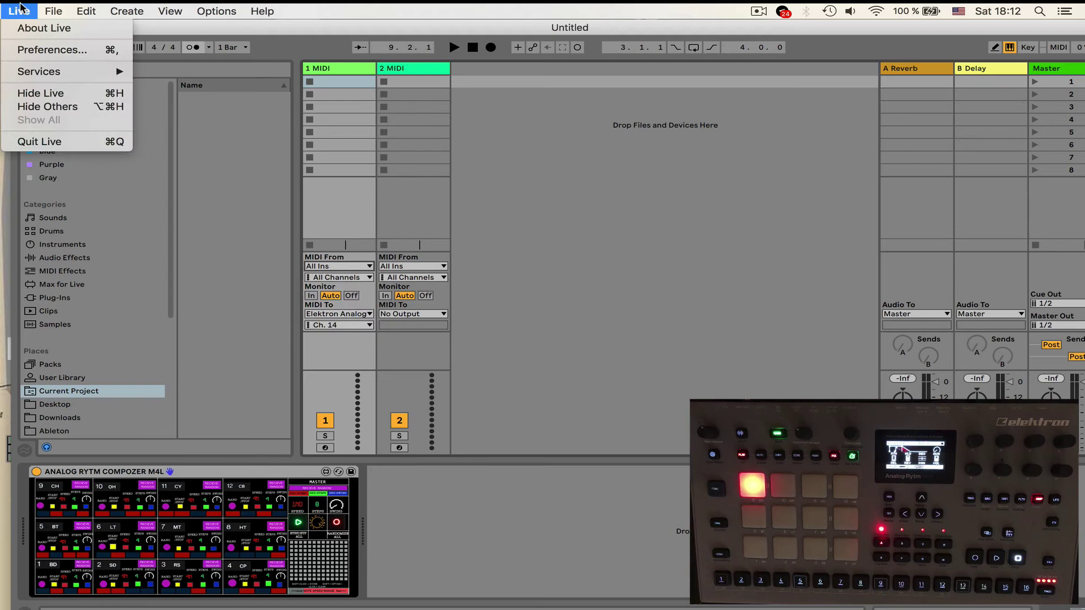
pyautogui.click(56, 50)
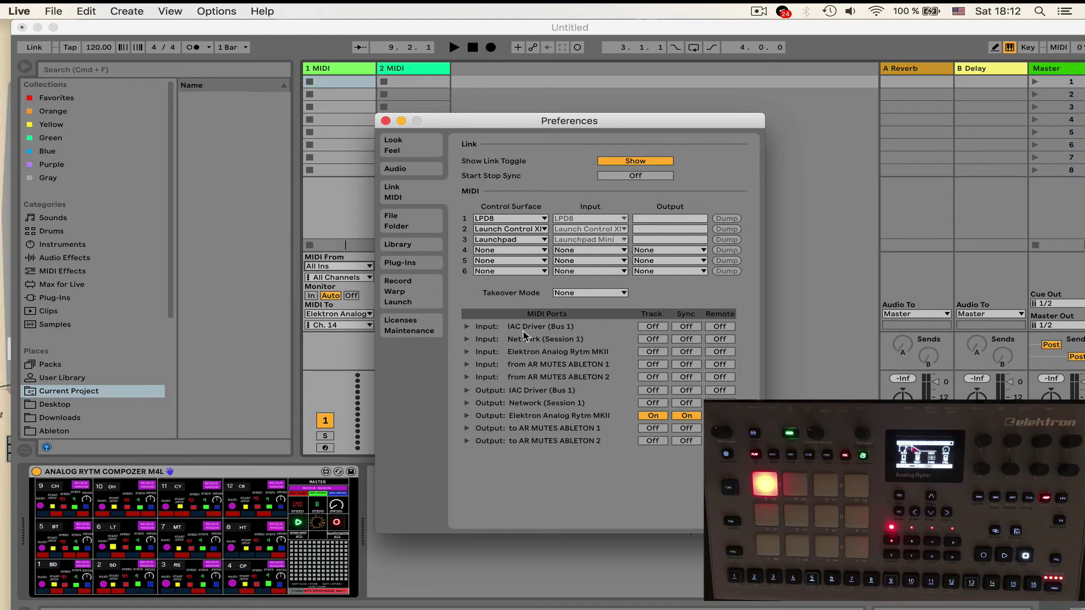
pyautogui.click(653, 327)
pyautogui.click(721, 328)
# Set track 1's MIDI From input to IAC Driver (Bus 1).
pyautogui.click(385, 120)
pyautogui.click(330, 267)
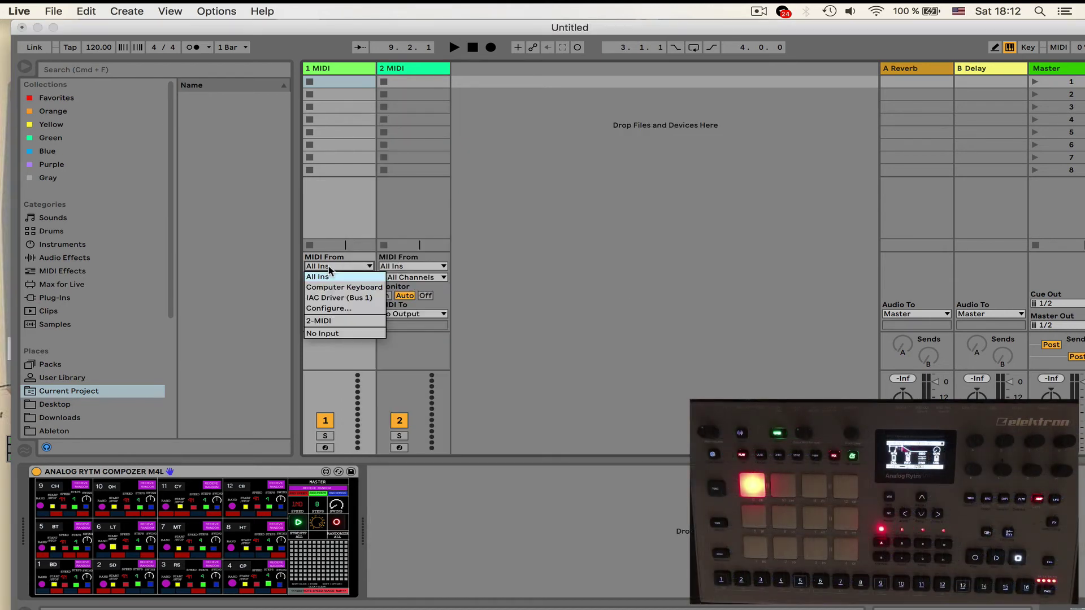
pyautogui.click(353, 298)
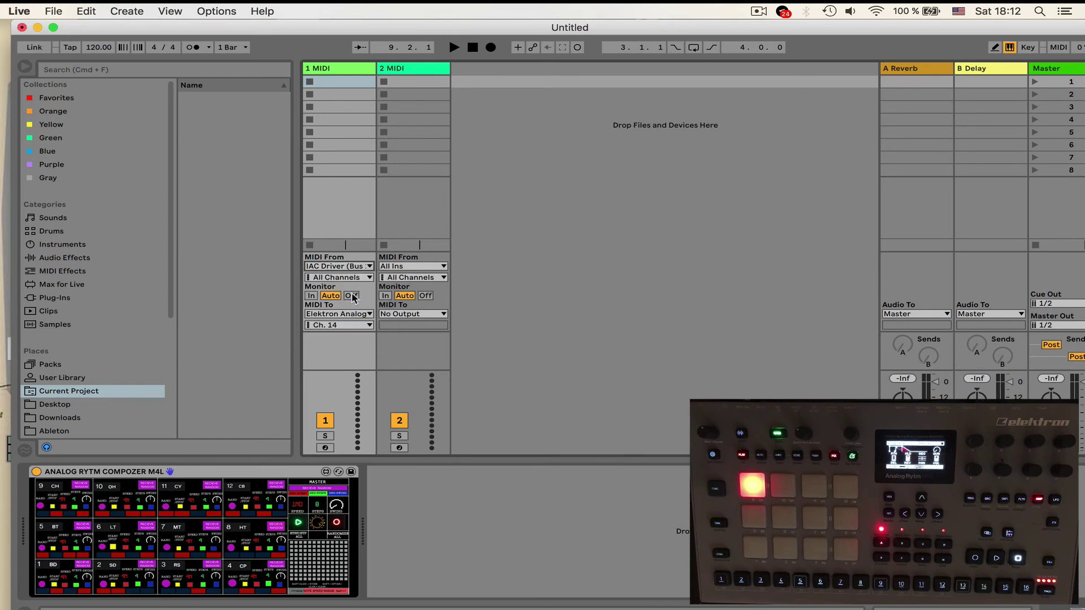
# Bring the AR MUTES ABLETON pads window forward to show mute states, then zoom Live full-screen.
pyautogui.moveTo(251, 35); pyautogui.dragTo(457, 35)
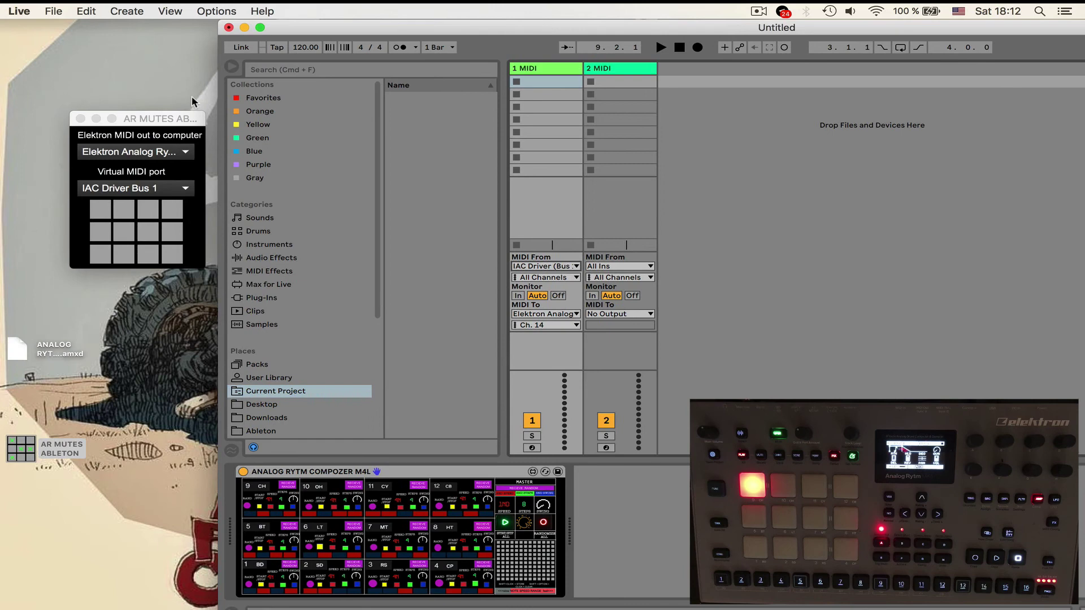
pyautogui.click(154, 121)
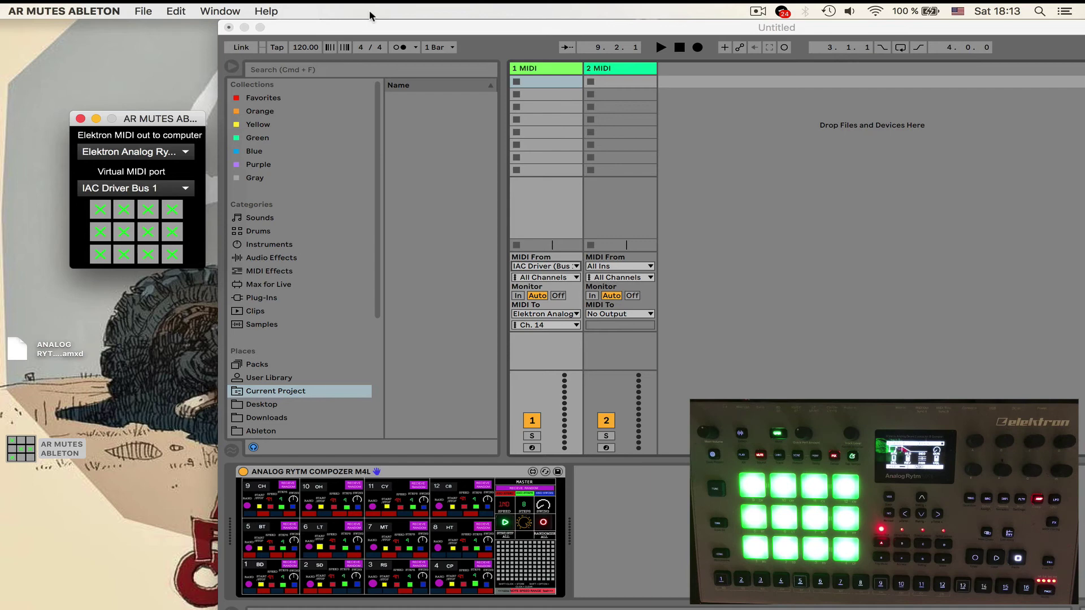
pyautogui.doubleClick(373, 27)
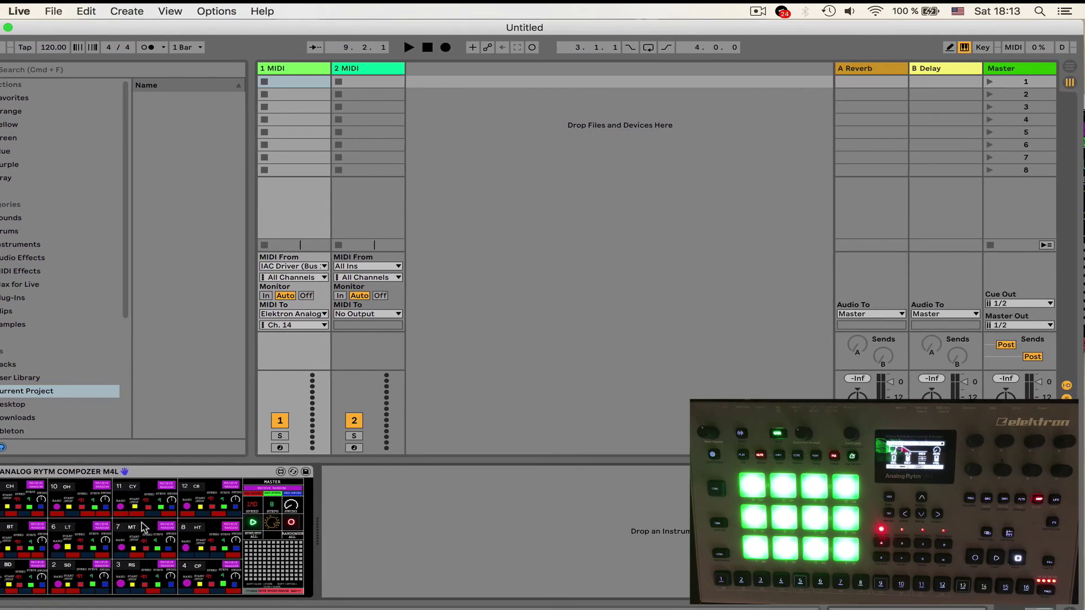
# Open the Rytm Compozer window, move it left, and shift Live down and right.
pyautogui.click(145, 527)
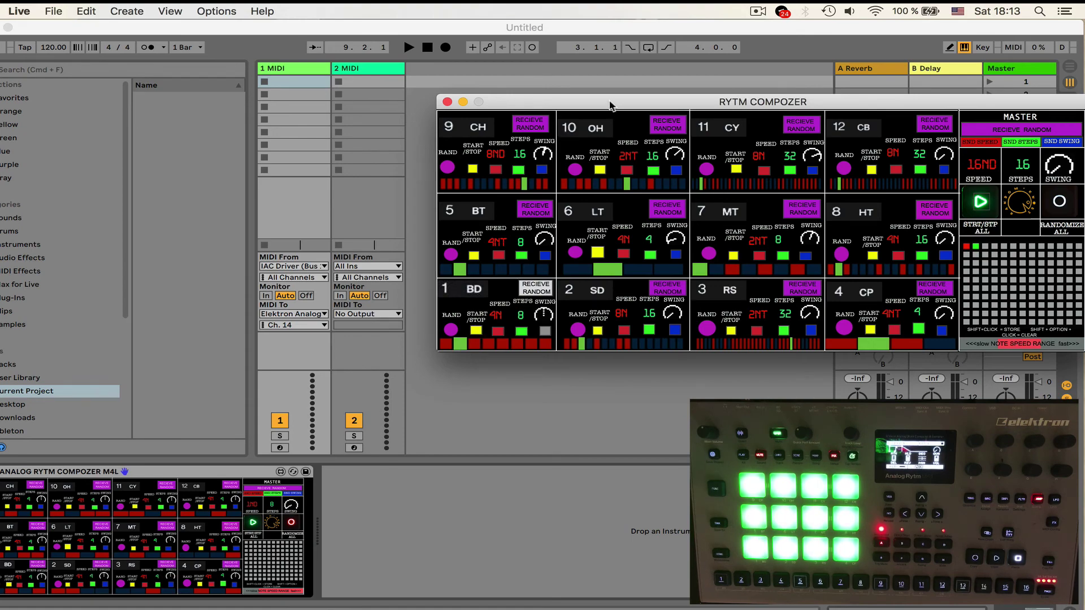
pyautogui.moveTo(610, 106); pyautogui.dragTo(297, 109)
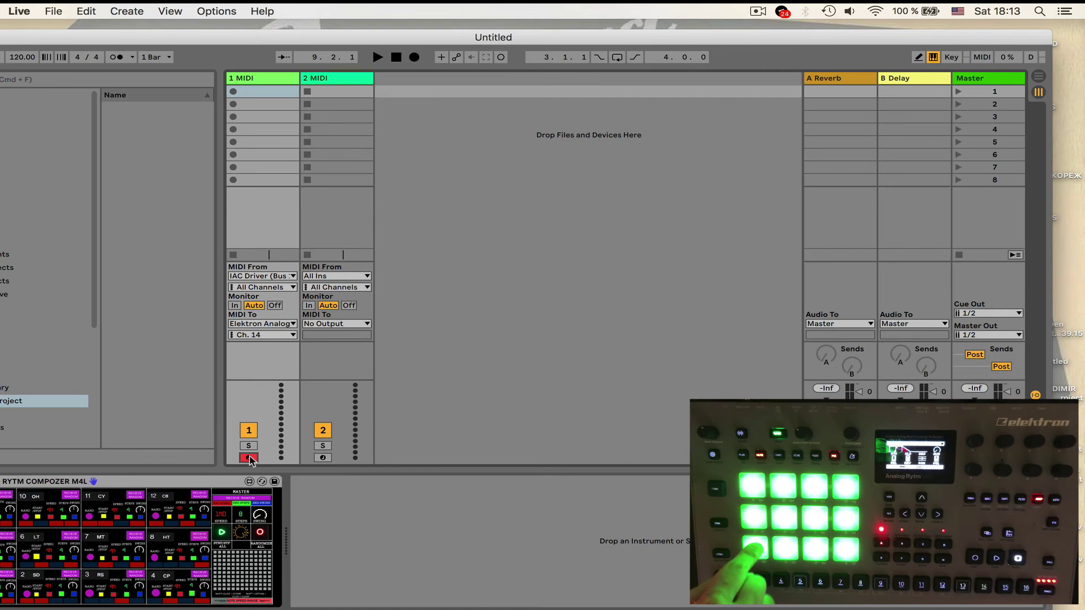
pyautogui.moveTo(261, 37); pyautogui.dragTo(349, 144)
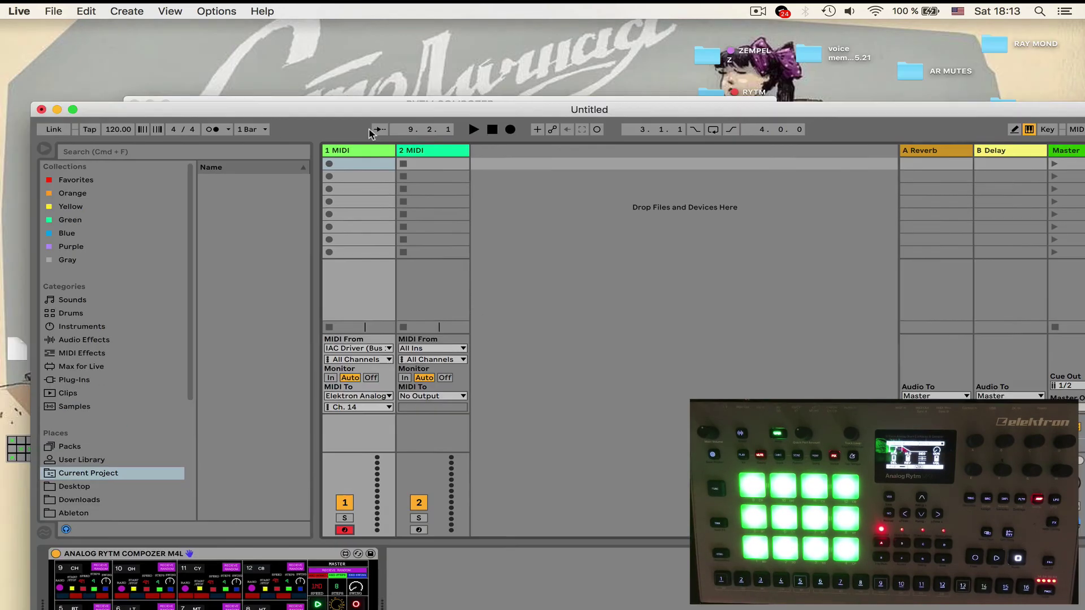
# Set the mutes utility's Virtual MIDI port to IAC Driver Bus 1, then zoom Live full-screen.
pyautogui.click(122, 125)
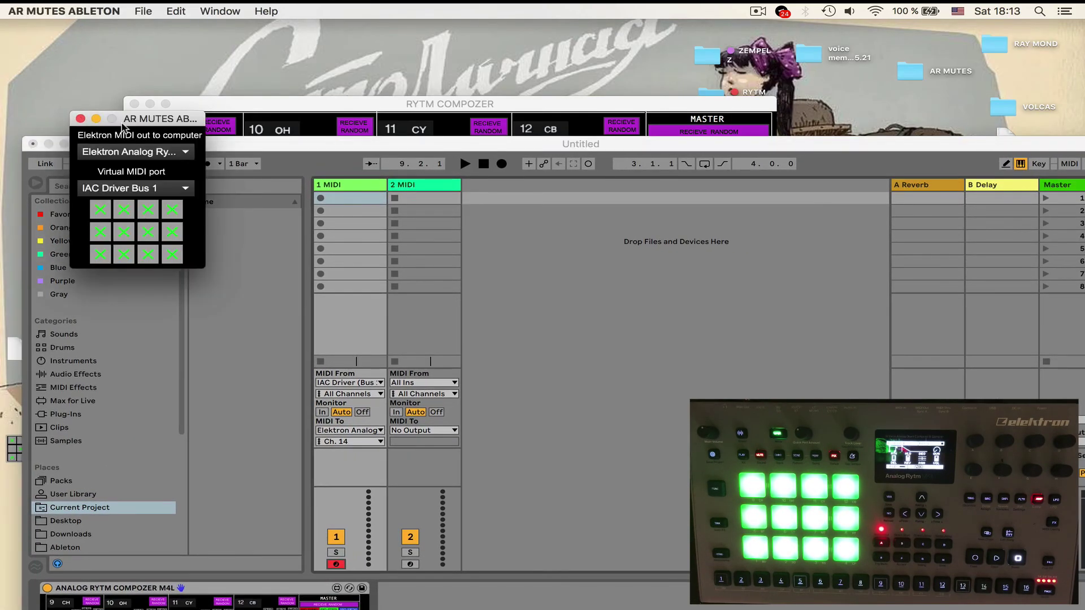
pyautogui.click(165, 188)
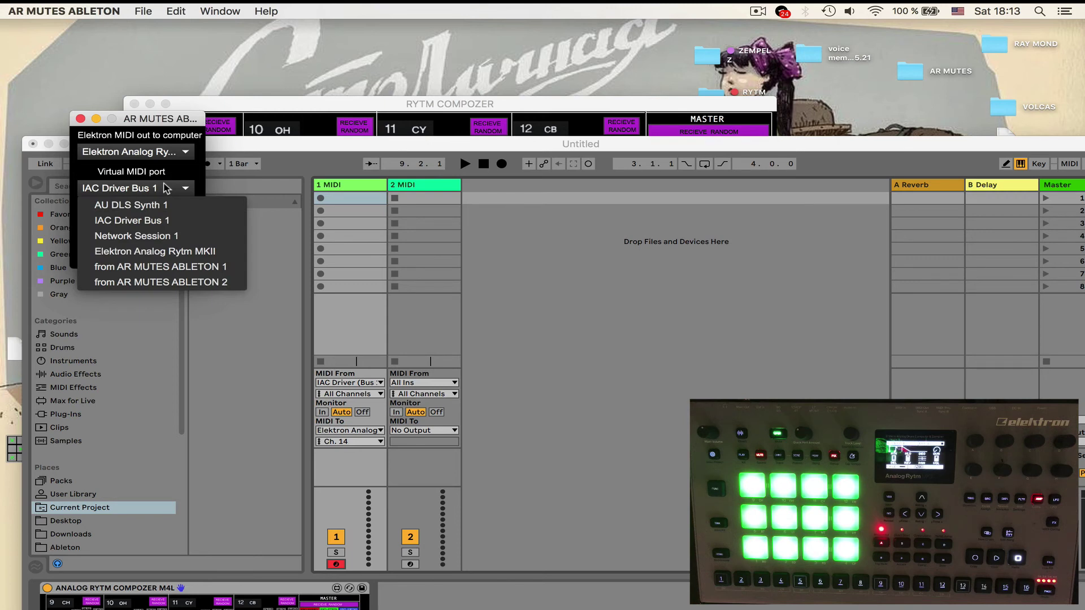
pyautogui.click(165, 220)
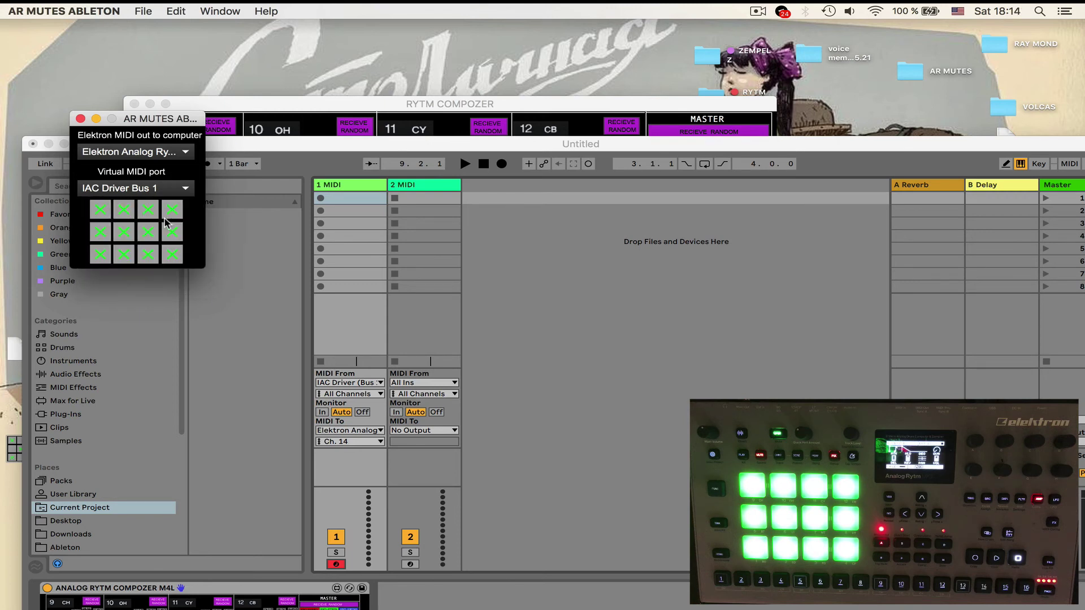
pyautogui.doubleClick(390, 143)
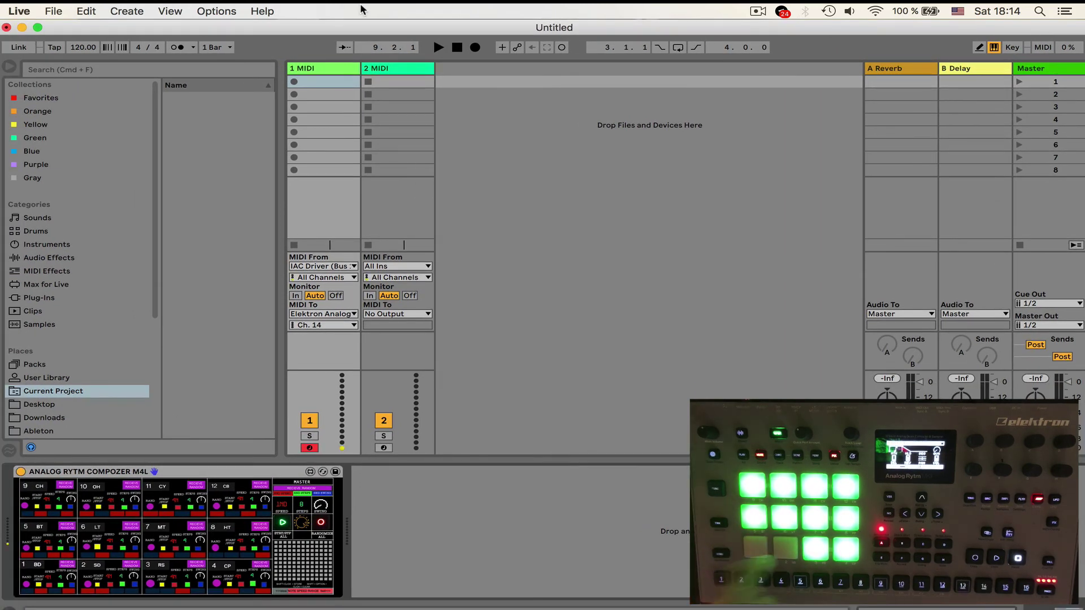
# Open the Rytm Compozer window, enable MIDI Map Mode, and place it over the Live set.
pyautogui.moveTo(201, 32)
pyautogui.mouseDown()
pyautogui.moveTo(308, 33)
pyautogui.moveTo(197, 33)
pyautogui.mouseUp()
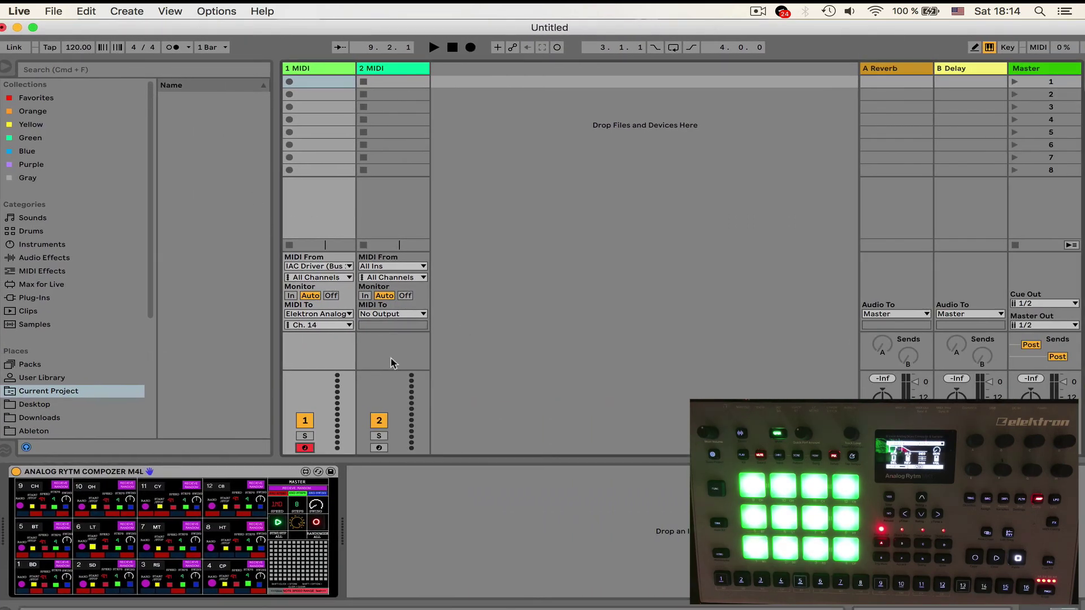
pyautogui.click(181, 522)
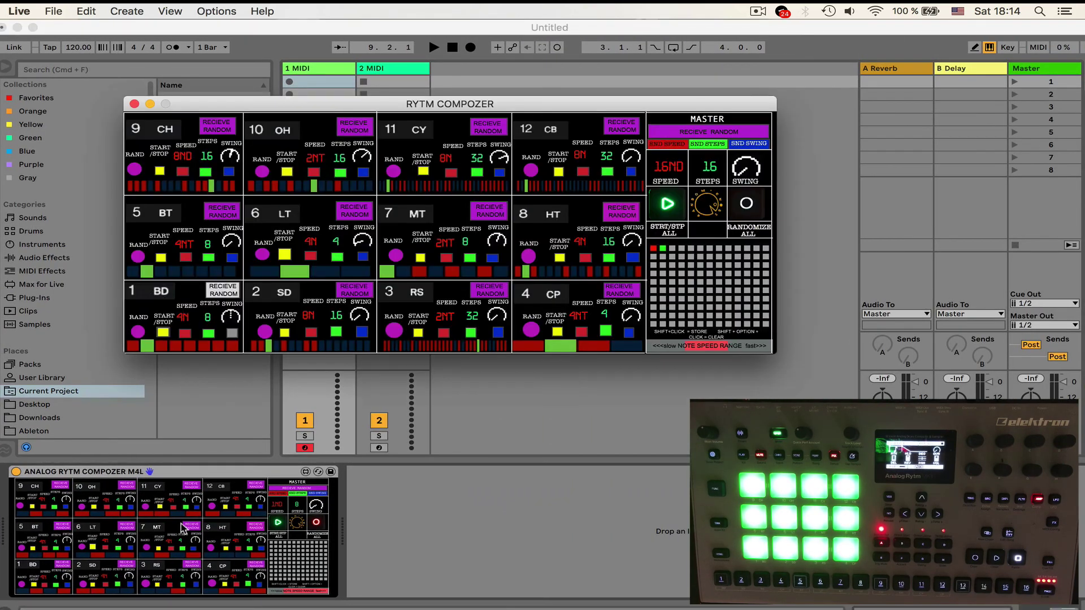
pyautogui.click(1037, 51)
pyautogui.click(1038, 47)
pyautogui.moveTo(902, 33); pyautogui.dragTo(741, 193)
pyautogui.moveTo(475, 104); pyautogui.dragTo(440, 83)
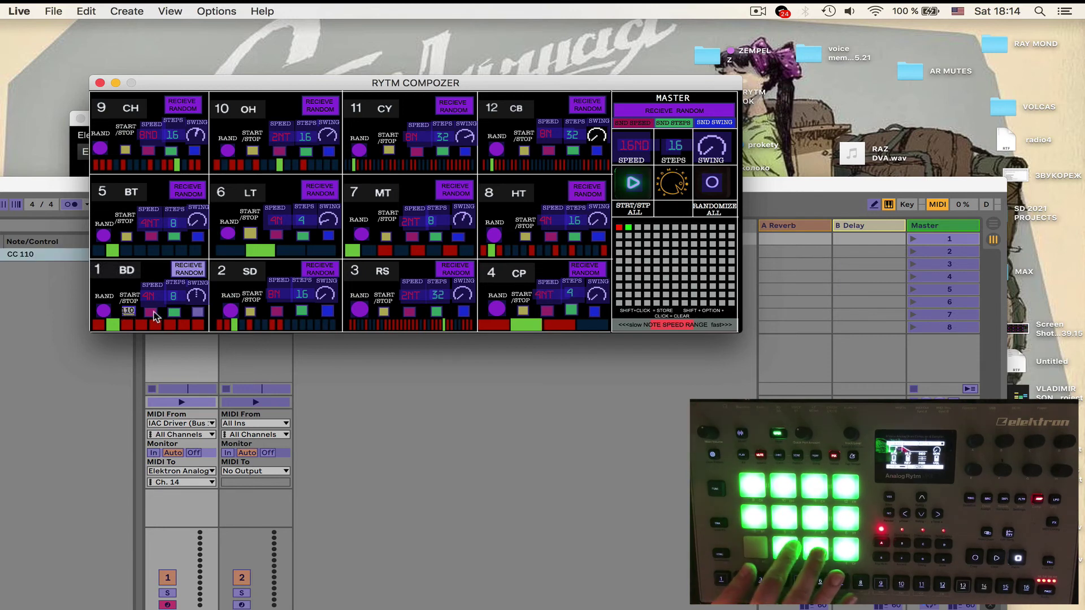
# Map start/stop of SD, RS, CP, BT, LT, MT, HT to CC 111–117 from Rytm mute pads.
pyautogui.click(250, 312)
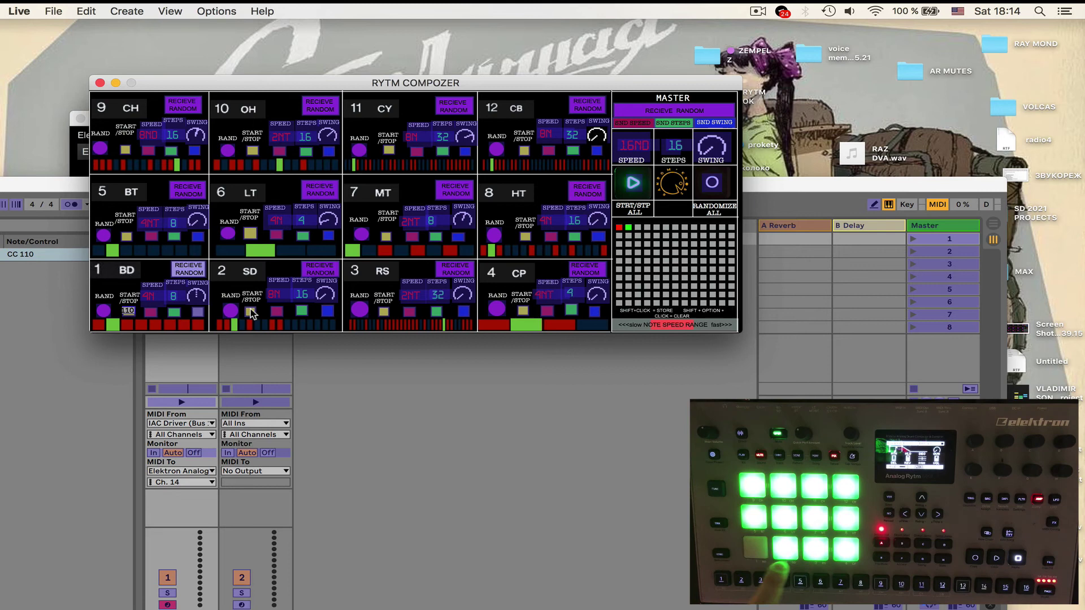
pyautogui.click(384, 312)
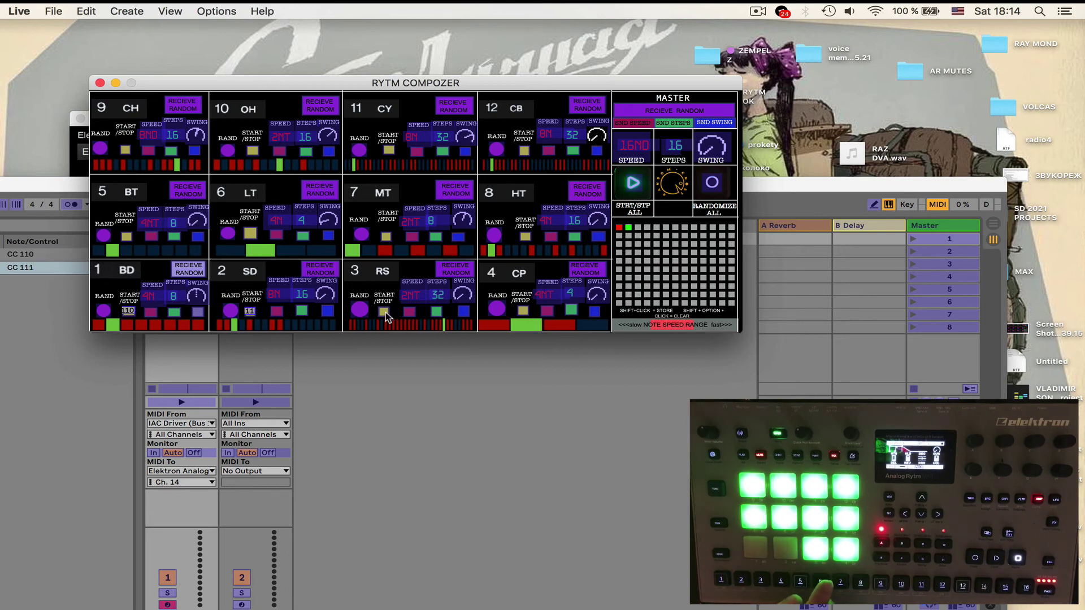
pyautogui.click(523, 311)
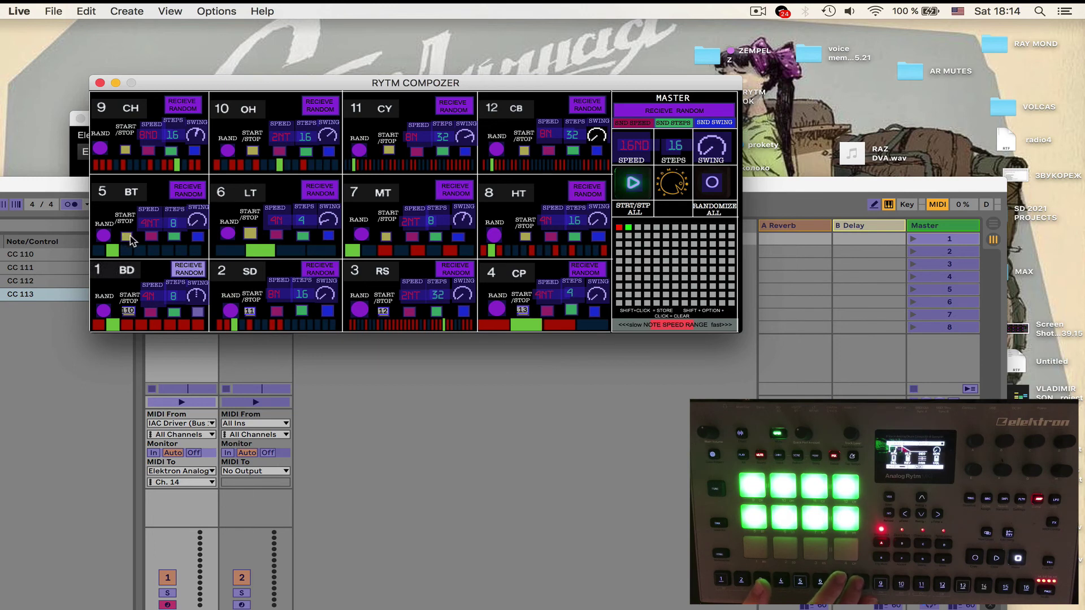
pyautogui.click(130, 236)
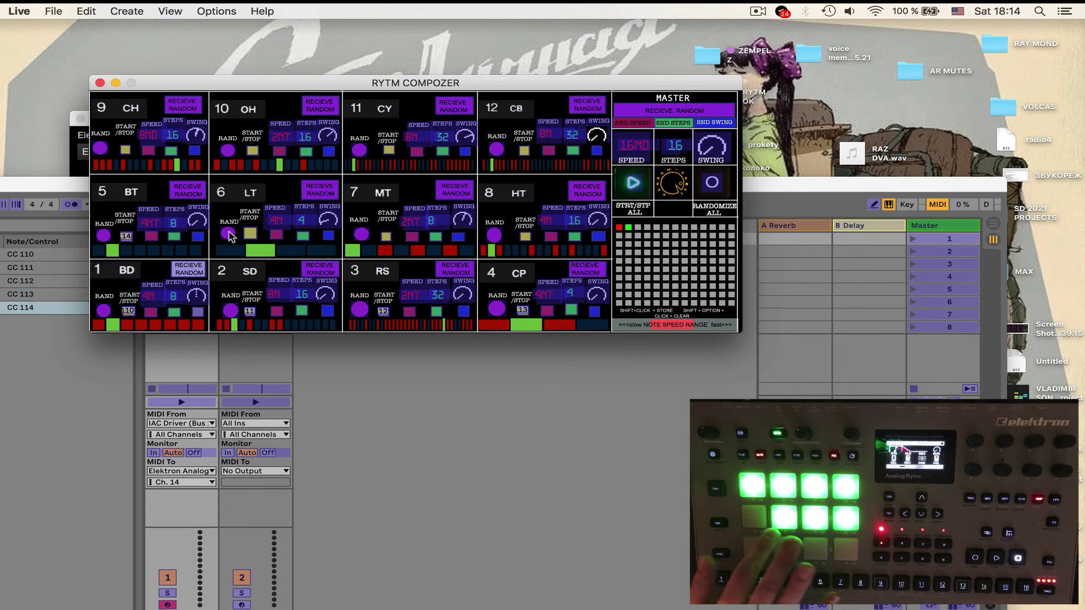
pyautogui.click(251, 233)
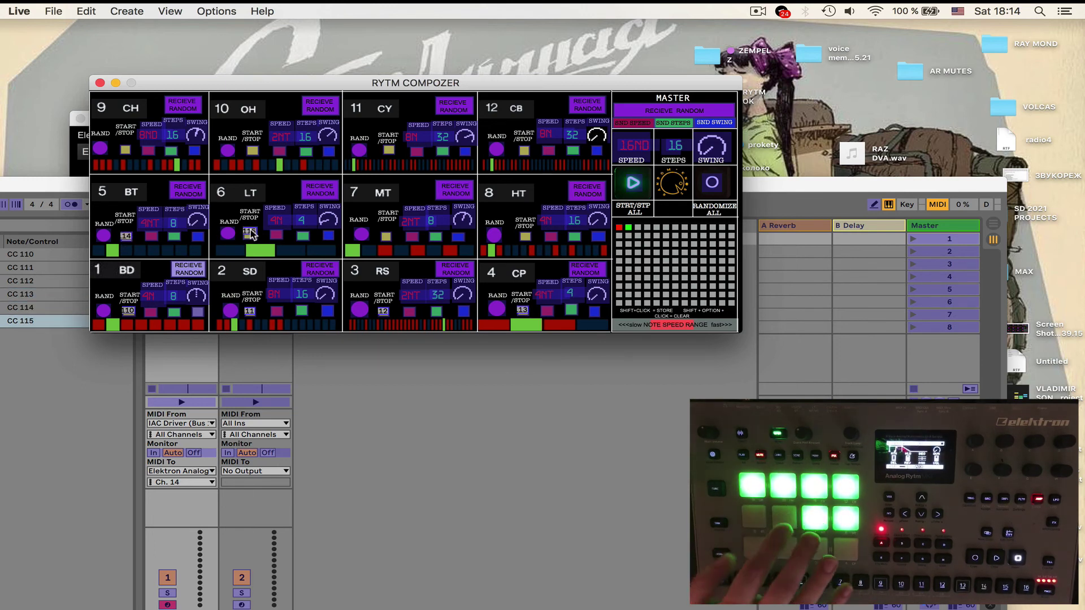
pyautogui.click(384, 237)
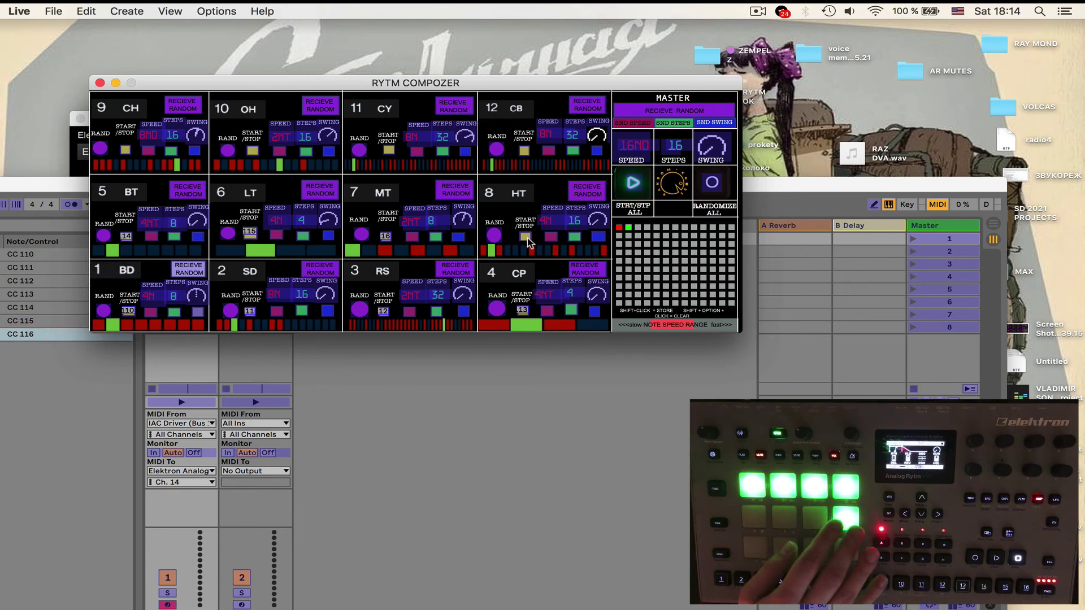
pyautogui.click(526, 238)
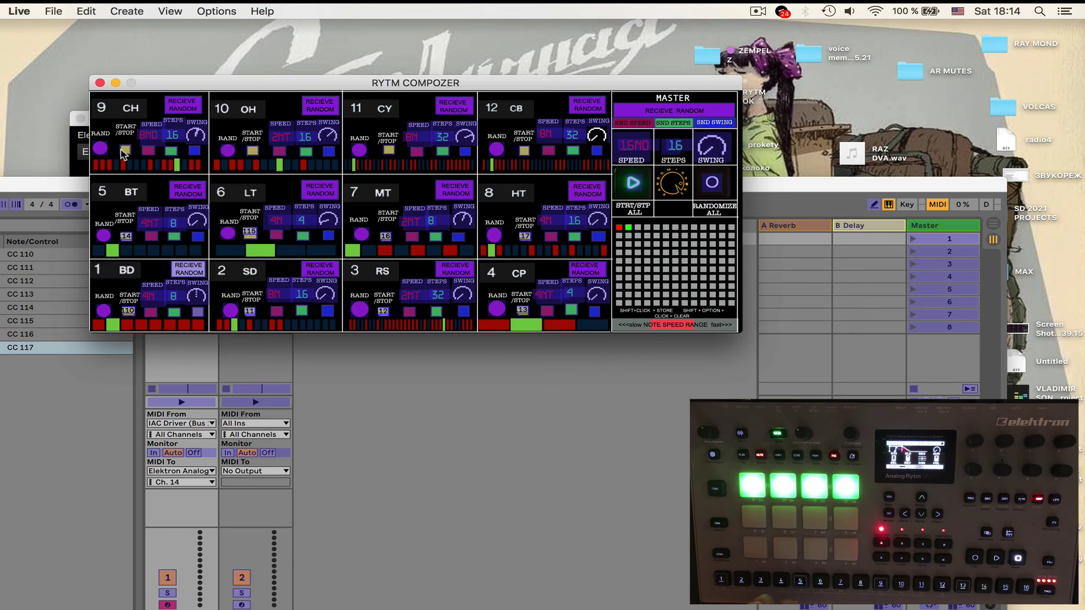
# Map start/stop of CH, OH, CY, CB to CC 119–122 and bring the Live set forward.
pyautogui.click(125, 151)
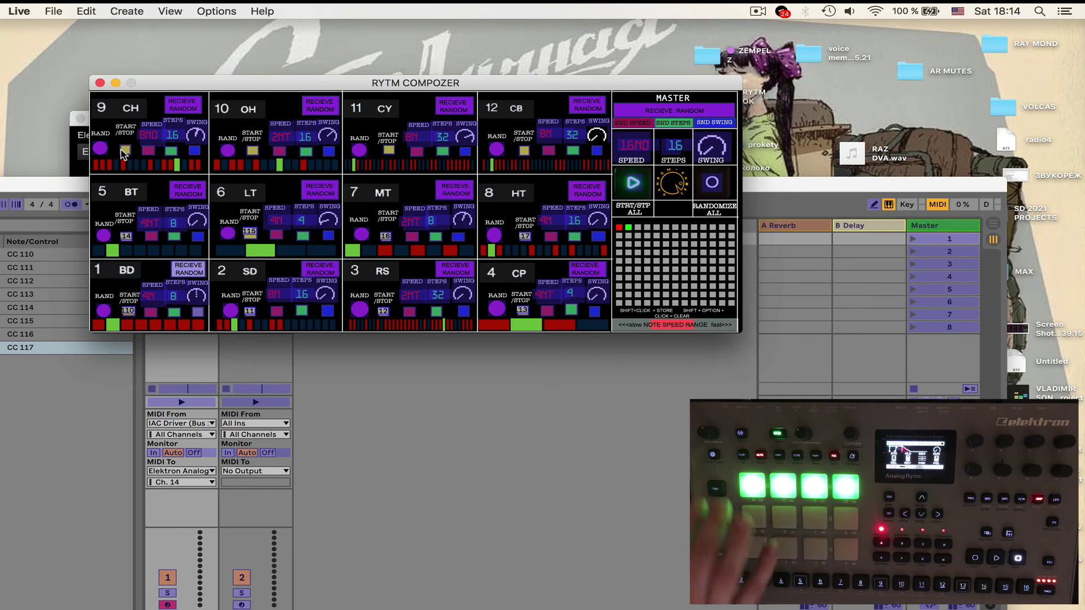
pyautogui.click(252, 151)
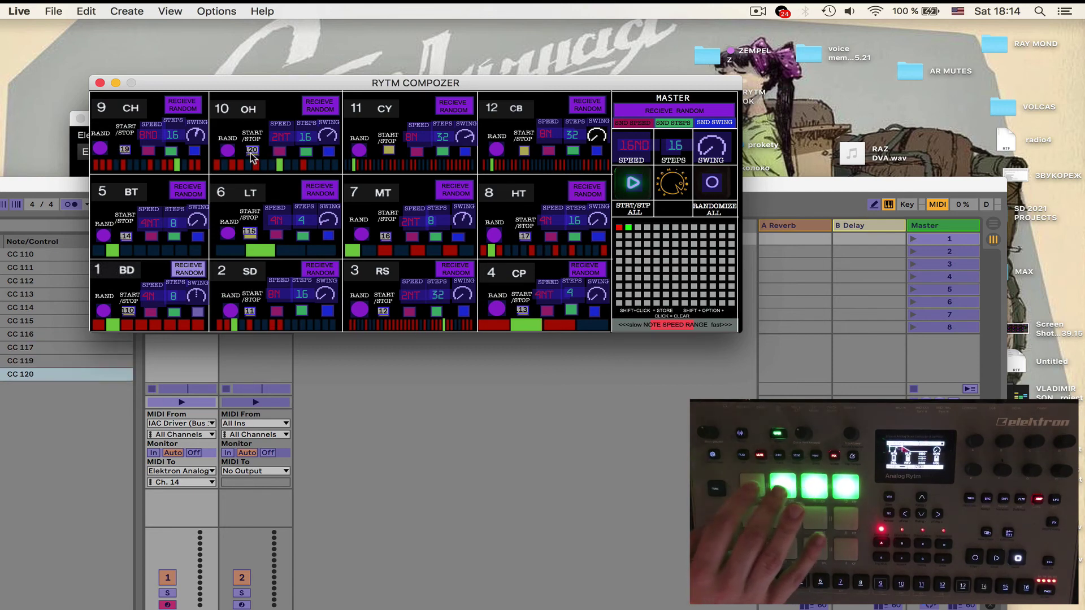
pyautogui.click(388, 150)
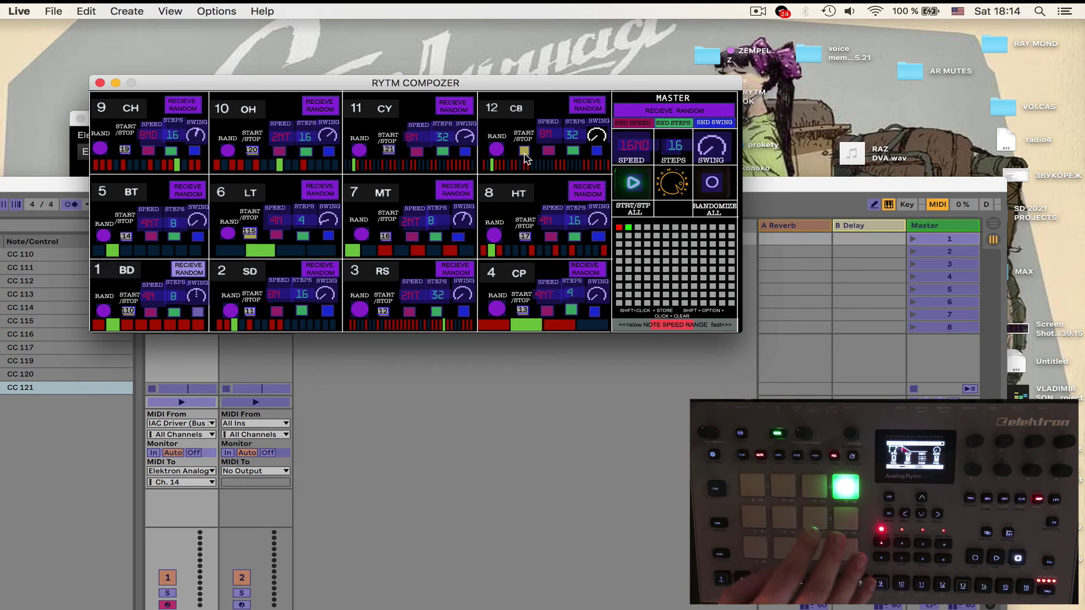
pyautogui.click(524, 152)
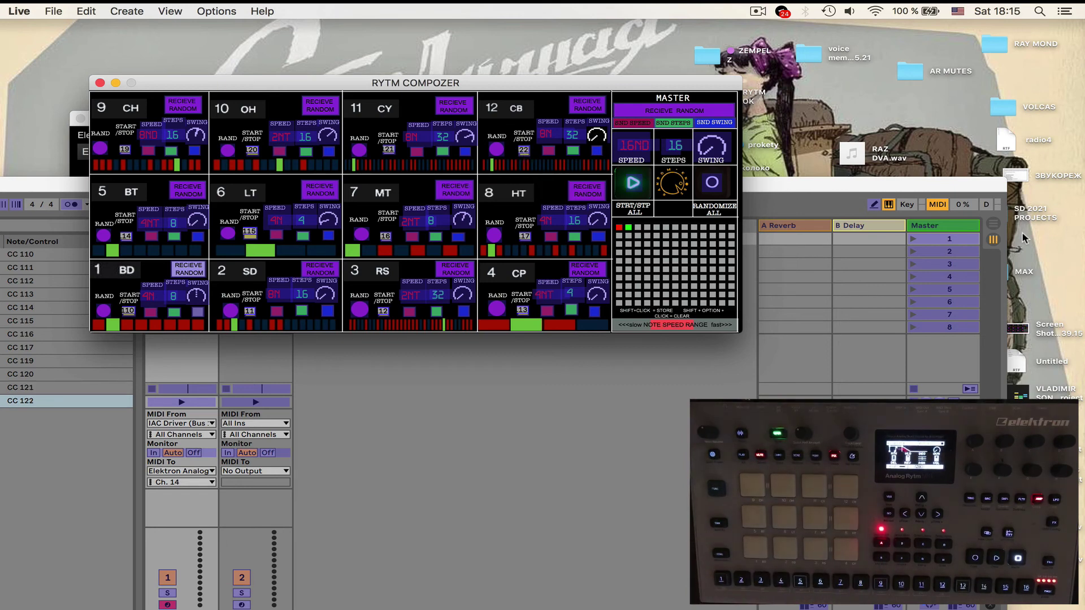
pyautogui.click(934, 206)
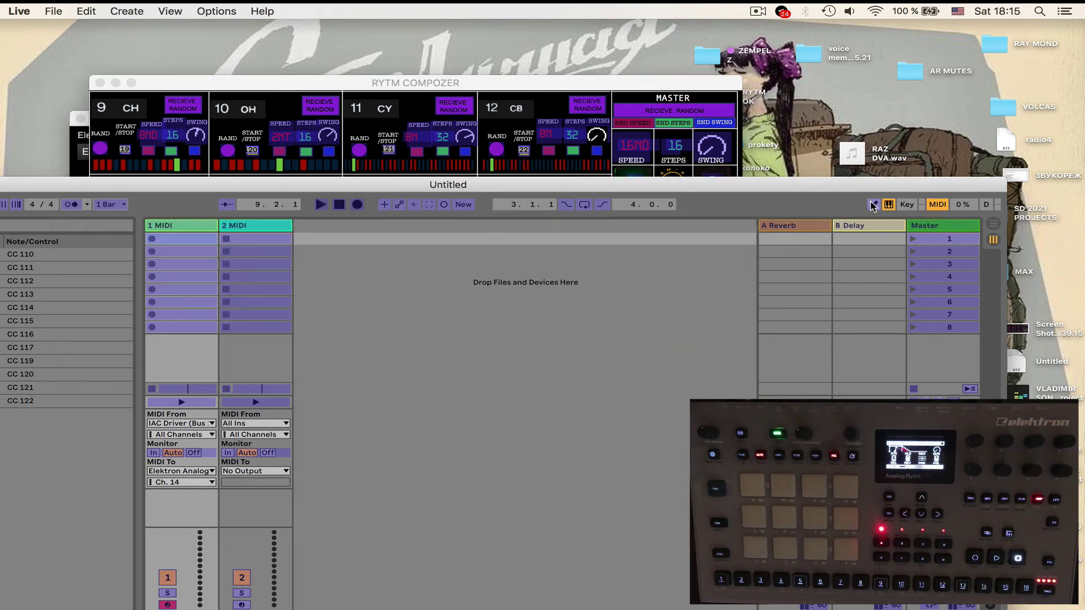
# Exit MIDI Map Mode, maximize the Live window, start playback, and open the enlarged Rytm Compozer panel.
pyautogui.click(938, 204)
pyautogui.doubleClick(327, 187)
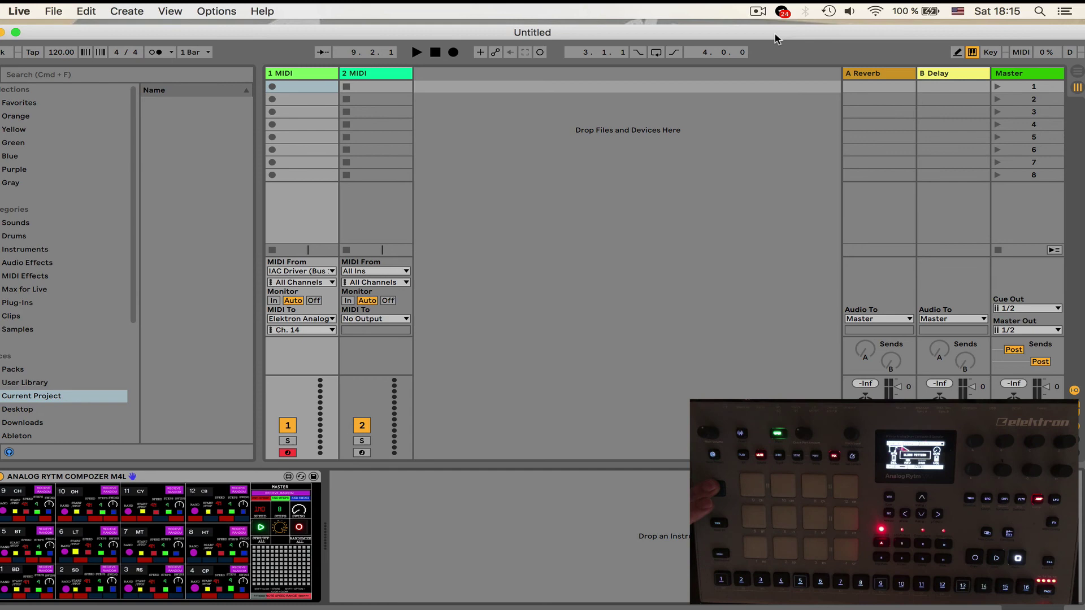
pyautogui.press('space')
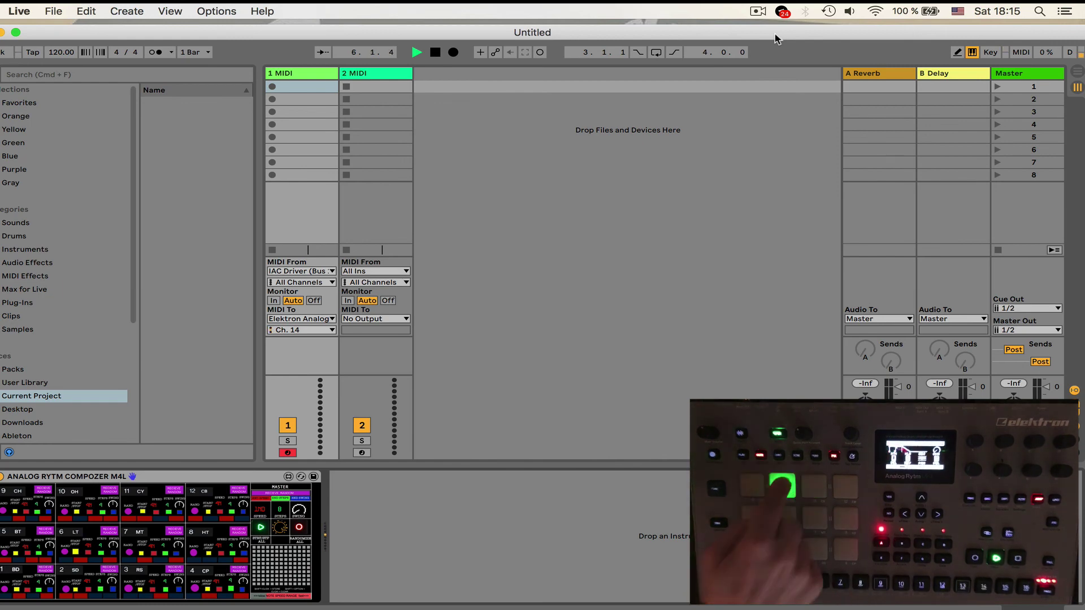
pyautogui.click(157, 495)
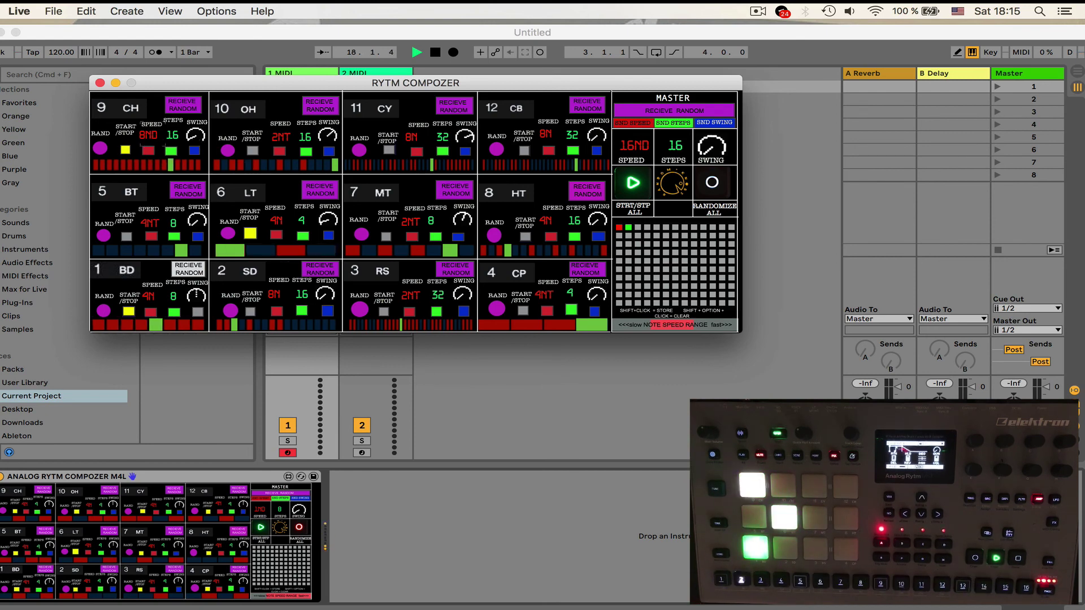
# Change the CH track's speed to 16N, then drag the Rytm Compozer window higher to reveal the track controls.
pyautogui.moveTo(149, 136); pyautogui.dragTo(148, 141)
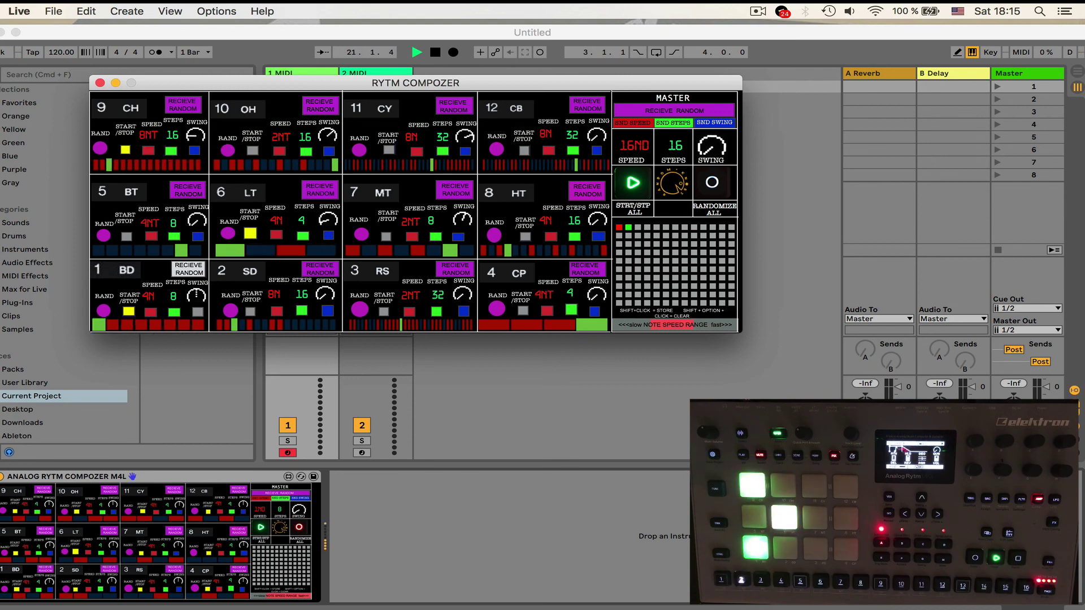
pyautogui.click(147, 149)
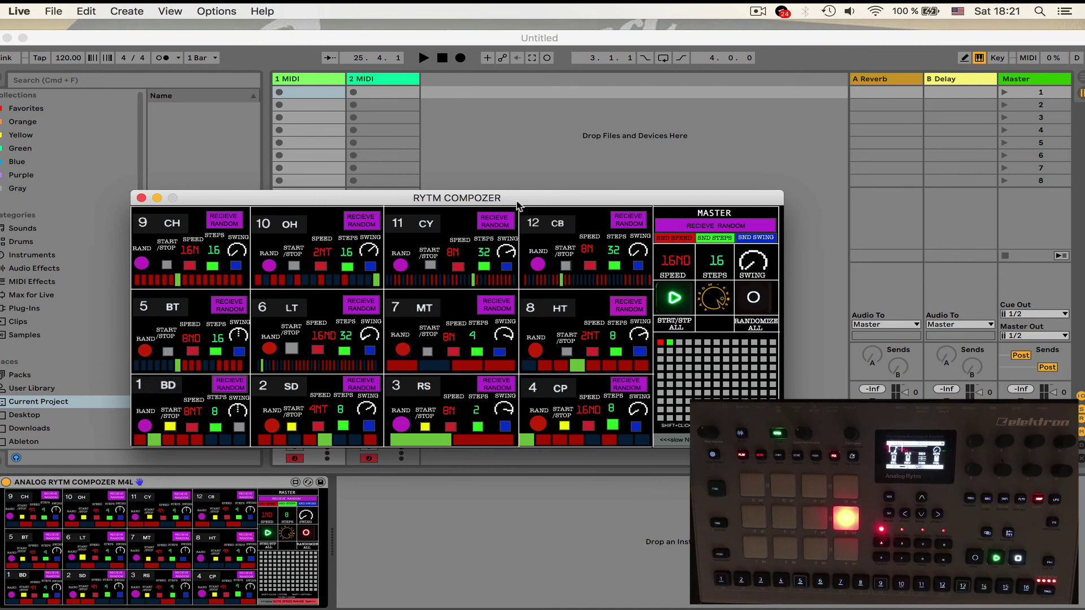
pyautogui.moveTo(512, 208); pyautogui.dragTo(535, 141)
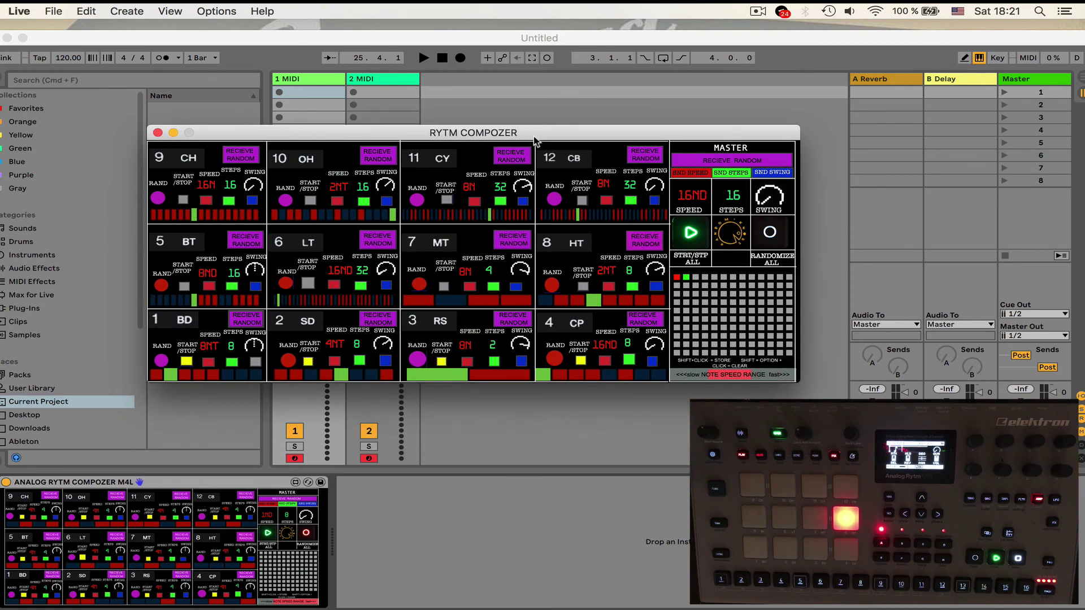